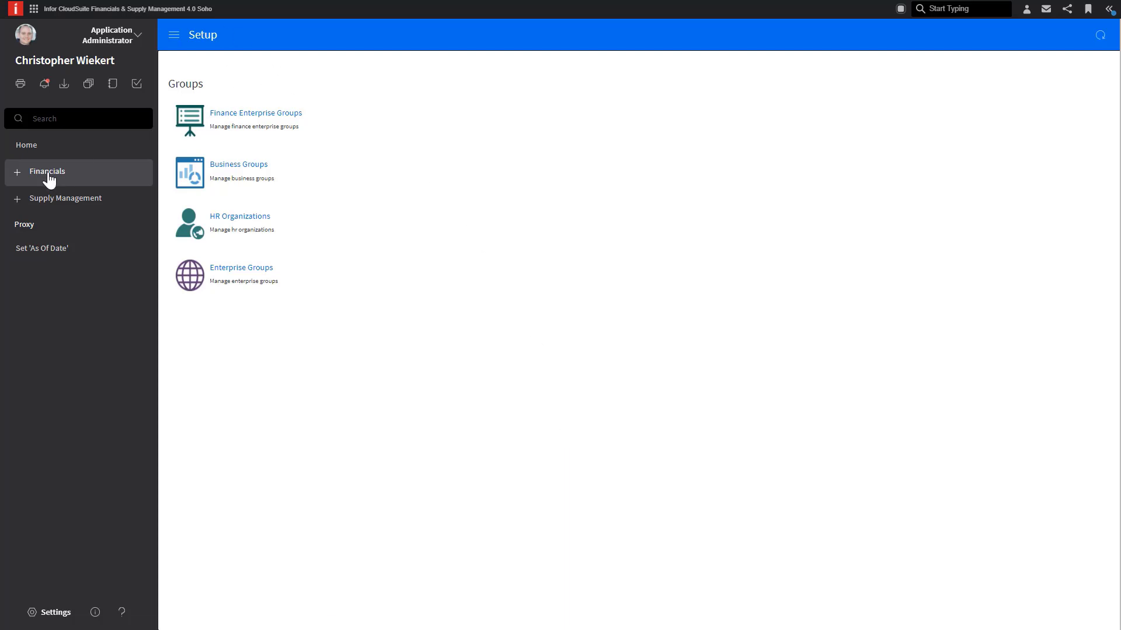
Step: Open Supply Management > Shared Processes > Sample Document Templates from the navigation sidebar
{"action": "left_click", "coordinate": [13, 179]}
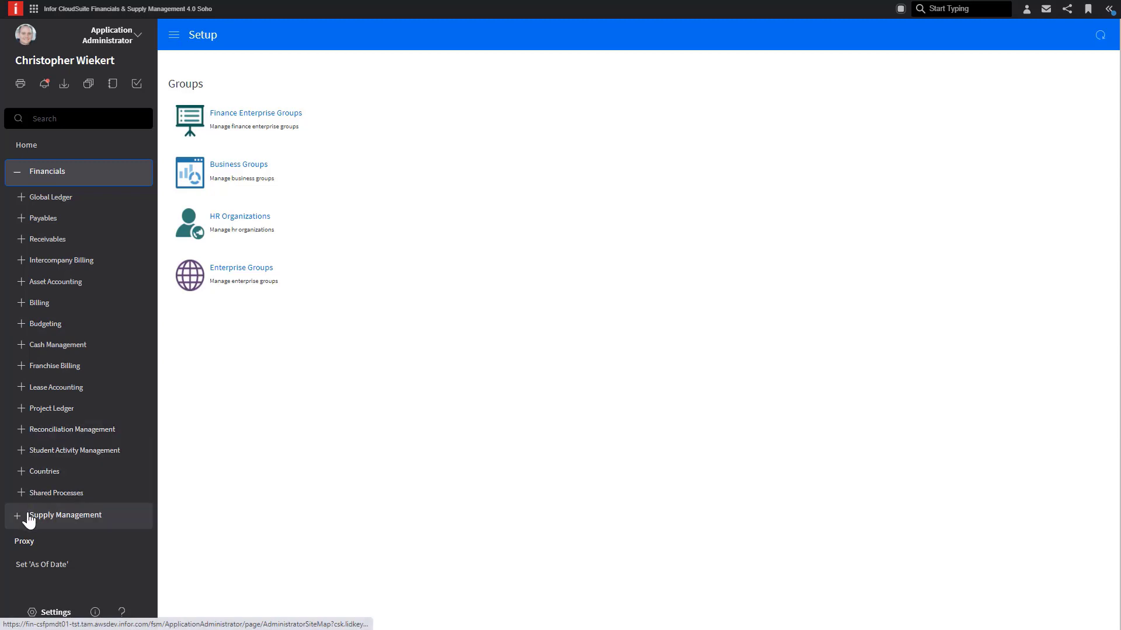
{"action": "left_click", "coordinate": [21, 493]}
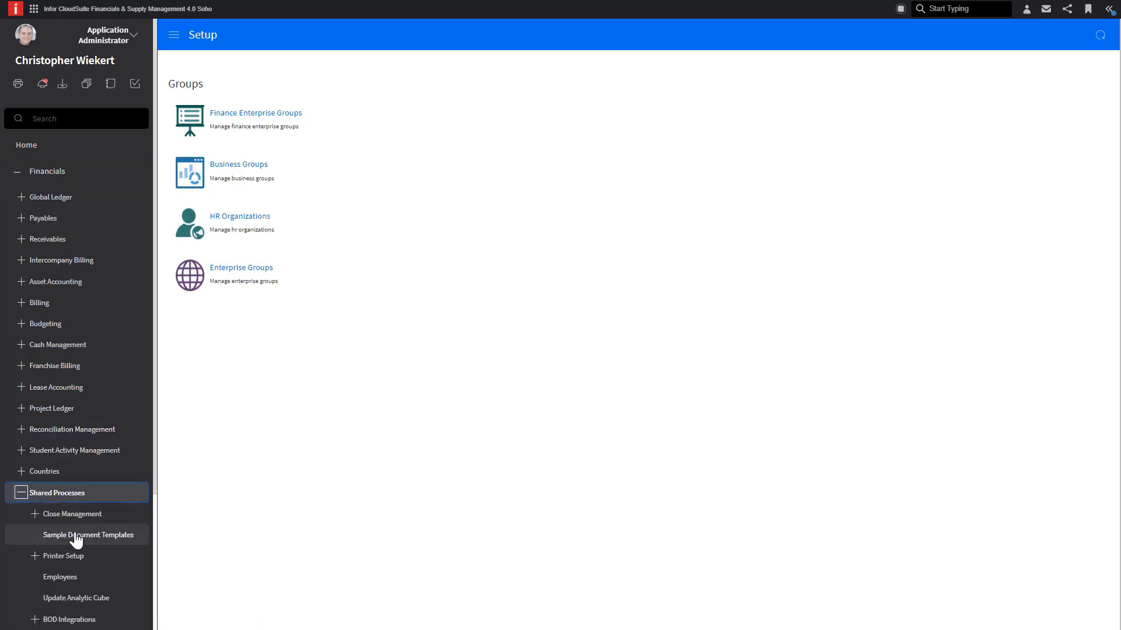
{"action": "scroll", "coordinate": [76, 540], "scroll_direction": "down", "scroll_amount": 4}
{"action": "left_click", "coordinate": [17, 532]}
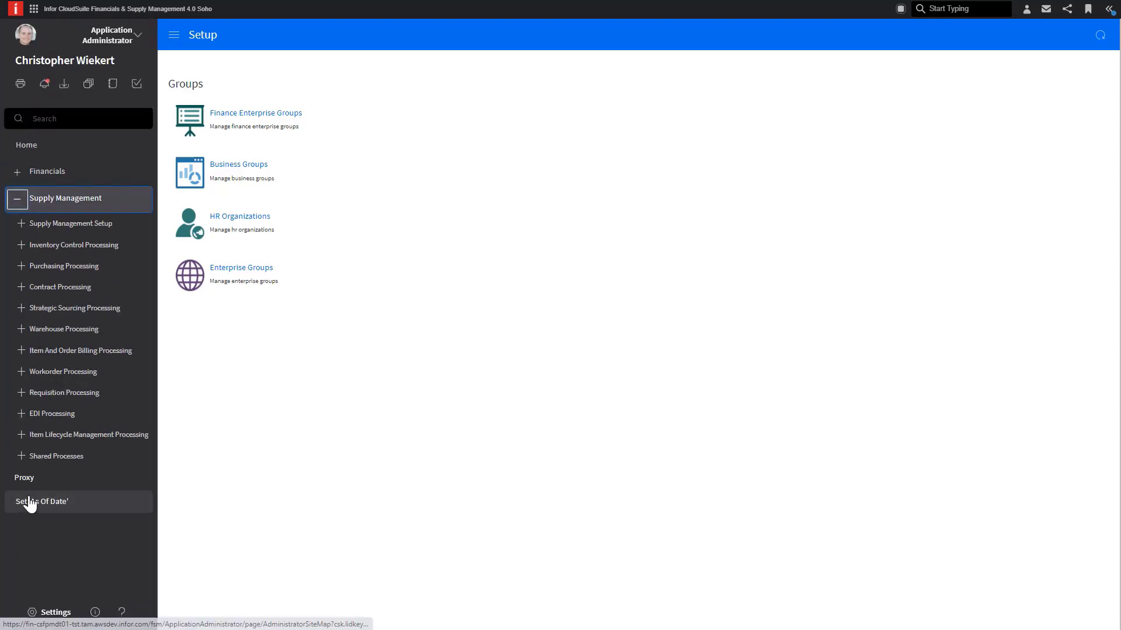
{"action": "left_click", "coordinate": [24, 459]}
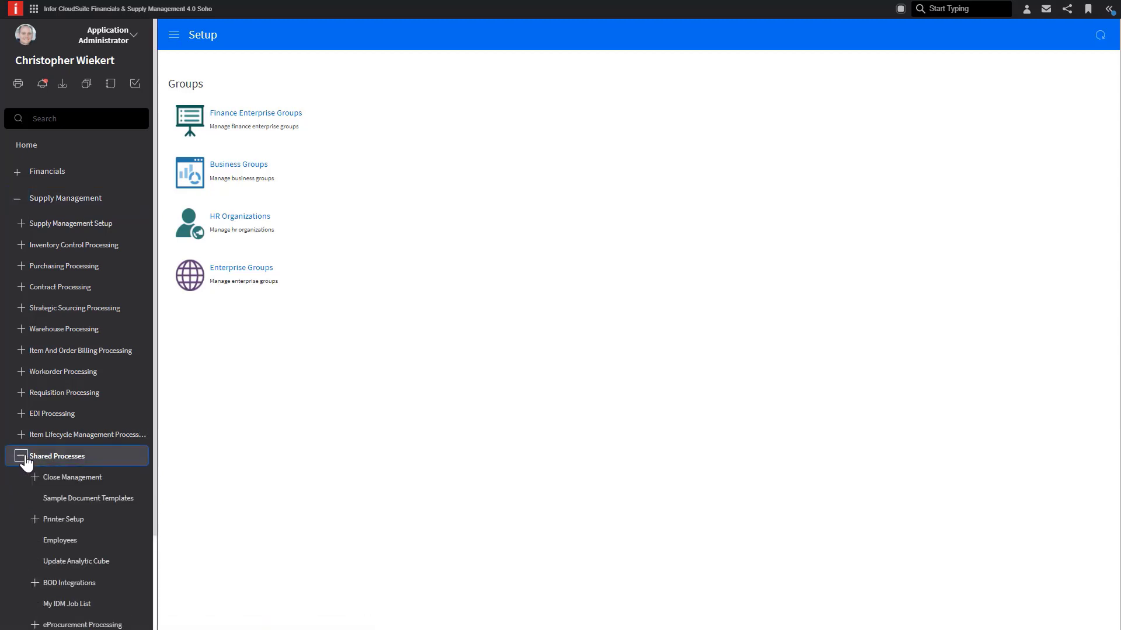
{"action": "left_click", "coordinate": [127, 500]}
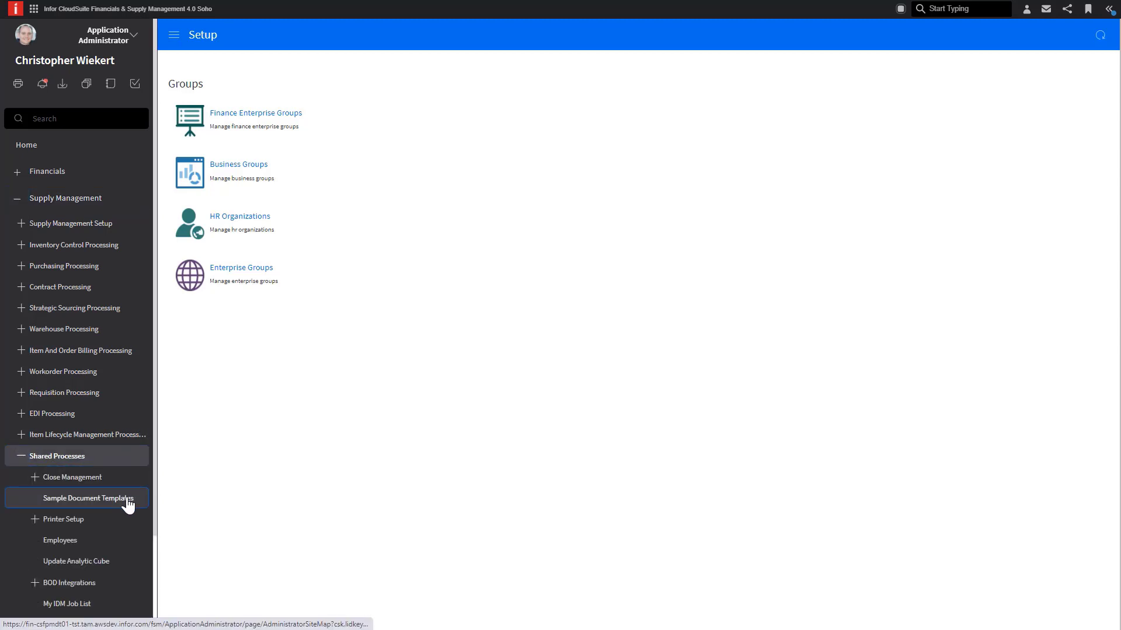
{"action": "left_click", "coordinate": [128, 502]}
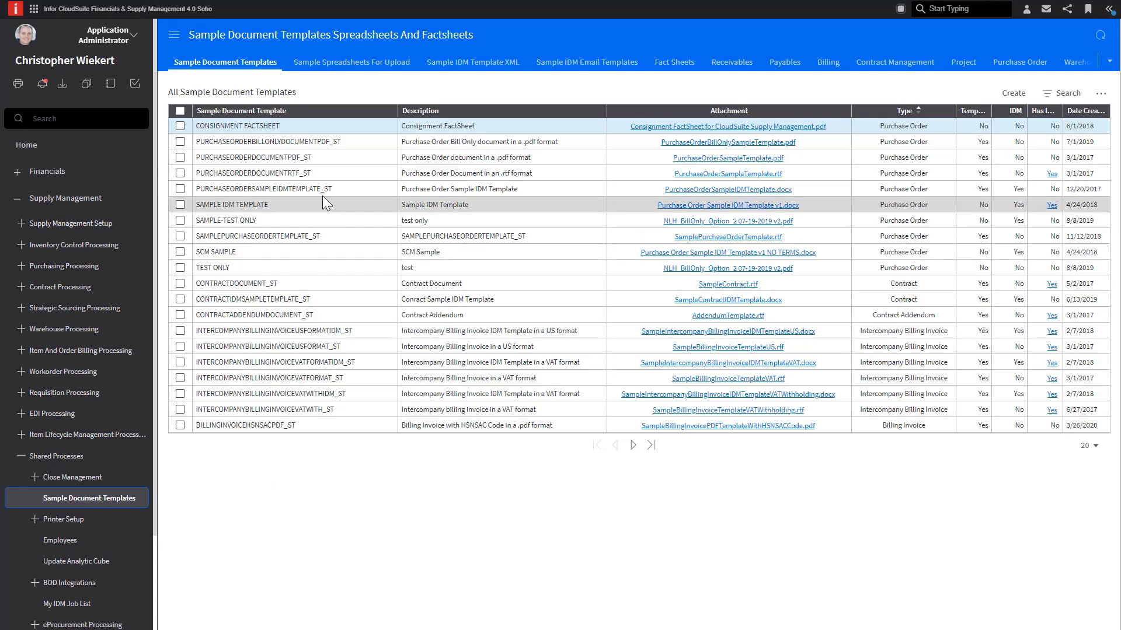
Step: Filter the Fact Sheets by description 'billing' and download SampleBillingInvoiceIDMTemplateFactSheet.xlsx
{"action": "left_click", "coordinate": [562, 67]}
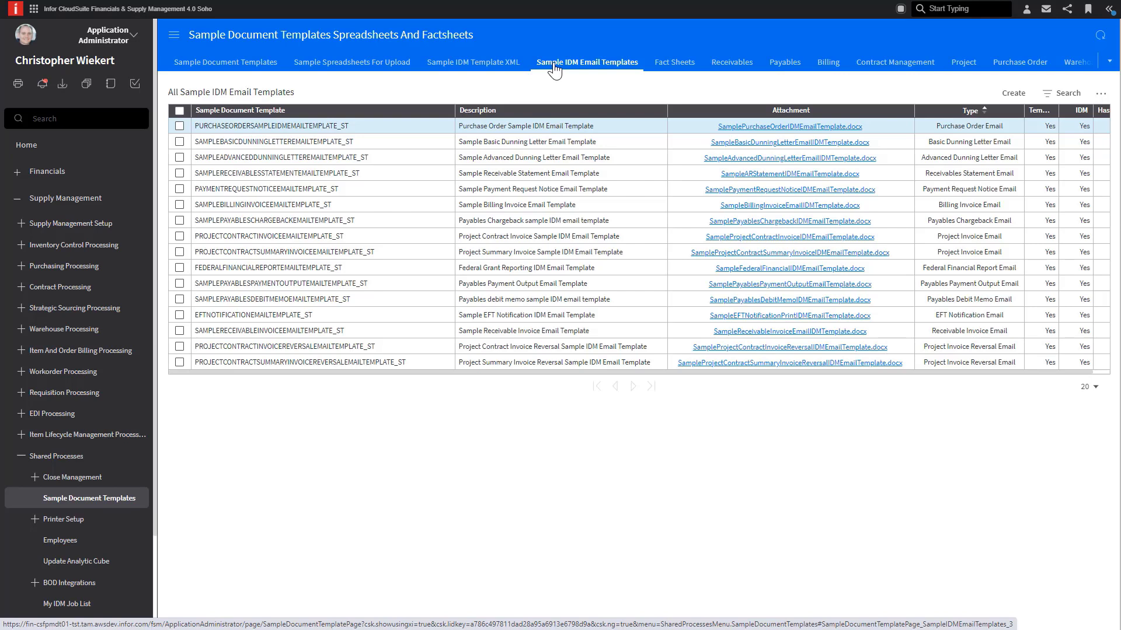
{"action": "left_click", "coordinate": [671, 69]}
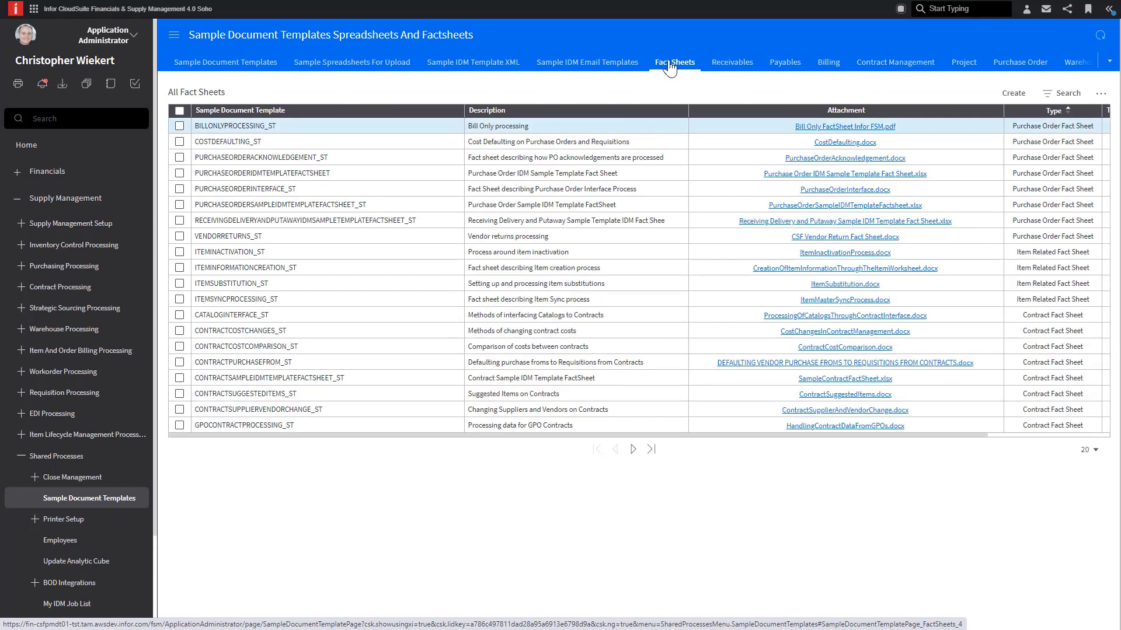
{"action": "left_click", "coordinate": [1065, 93]}
{"action": "left_click", "coordinate": [622, 125]}
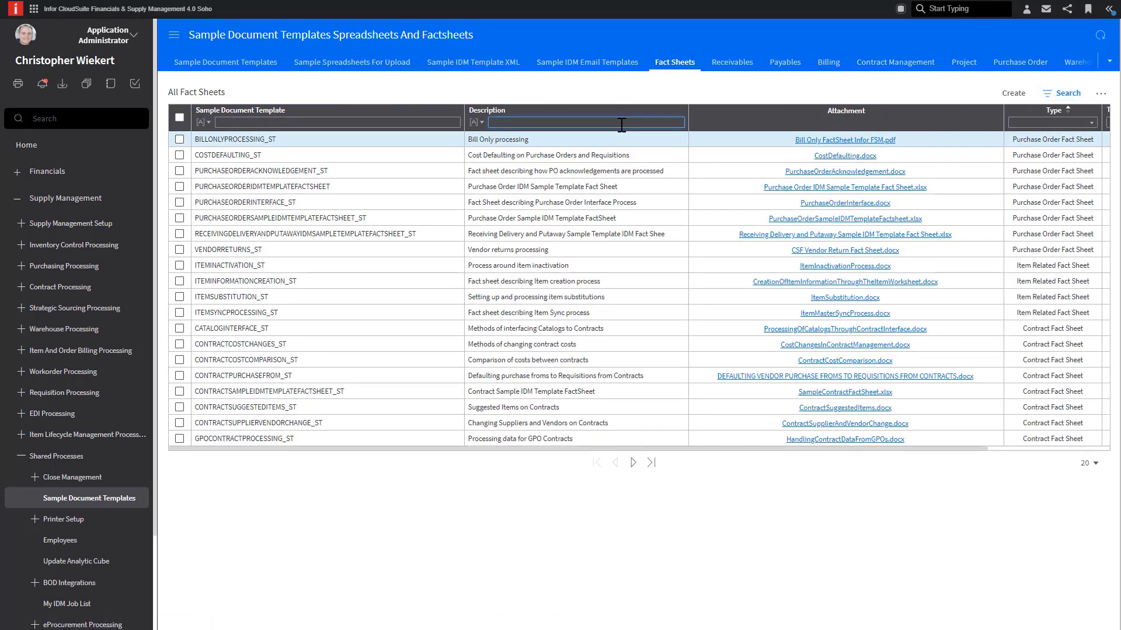
{"action": "type", "text": "billing"}
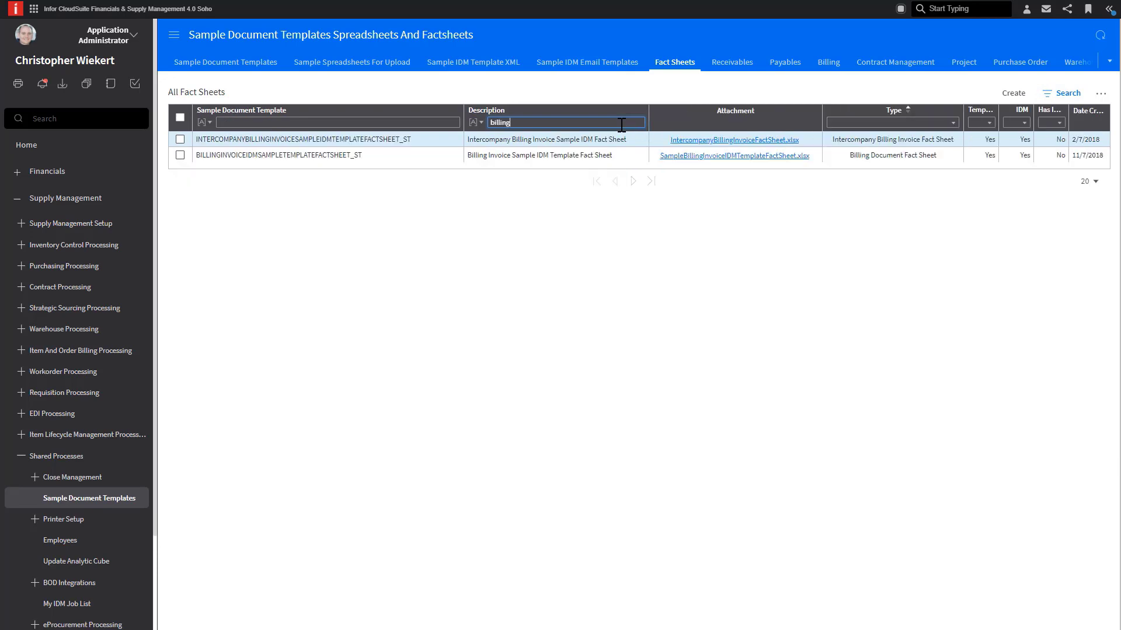
{"action": "left_click", "coordinate": [706, 157]}
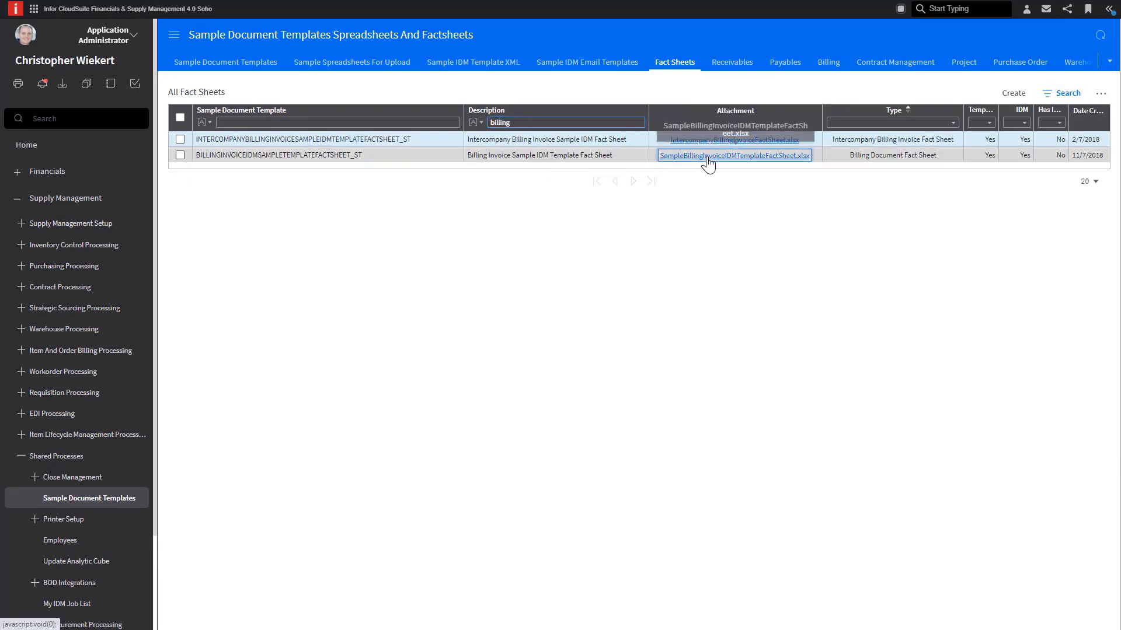
Step: Open SampleBillingInvoiceIDMTemplateFactSheet.xlsx in Excel, review its Instructions sheet, then close Excel
{"action": "left_click", "coordinate": [40, 613]}
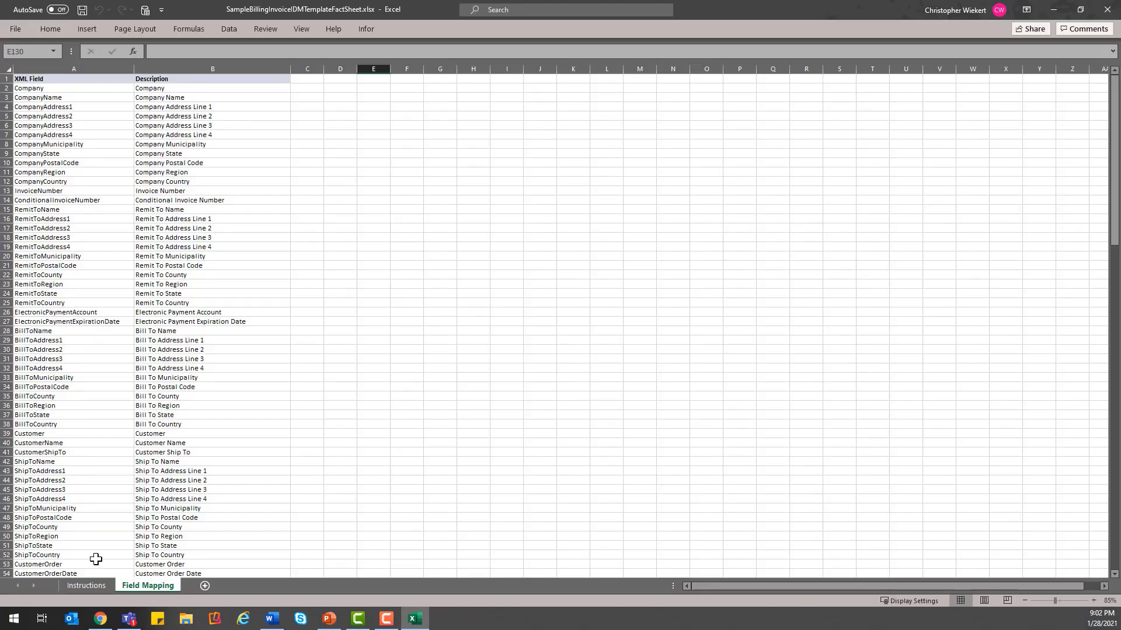
{"action": "left_click", "coordinate": [70, 588]}
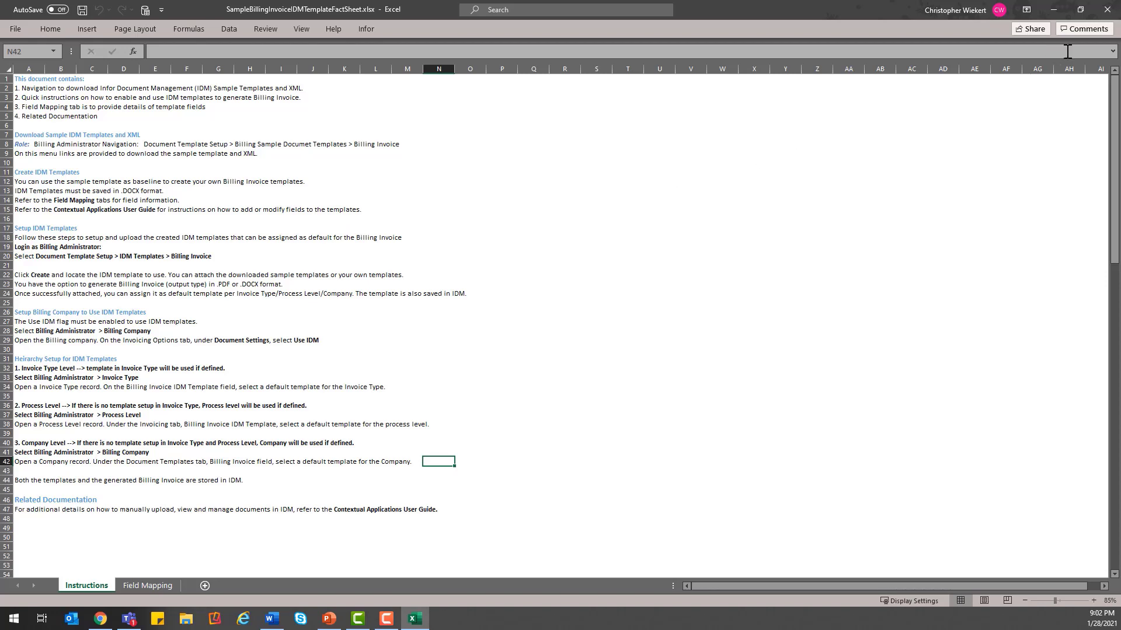
{"action": "left_click", "coordinate": [1107, 13]}
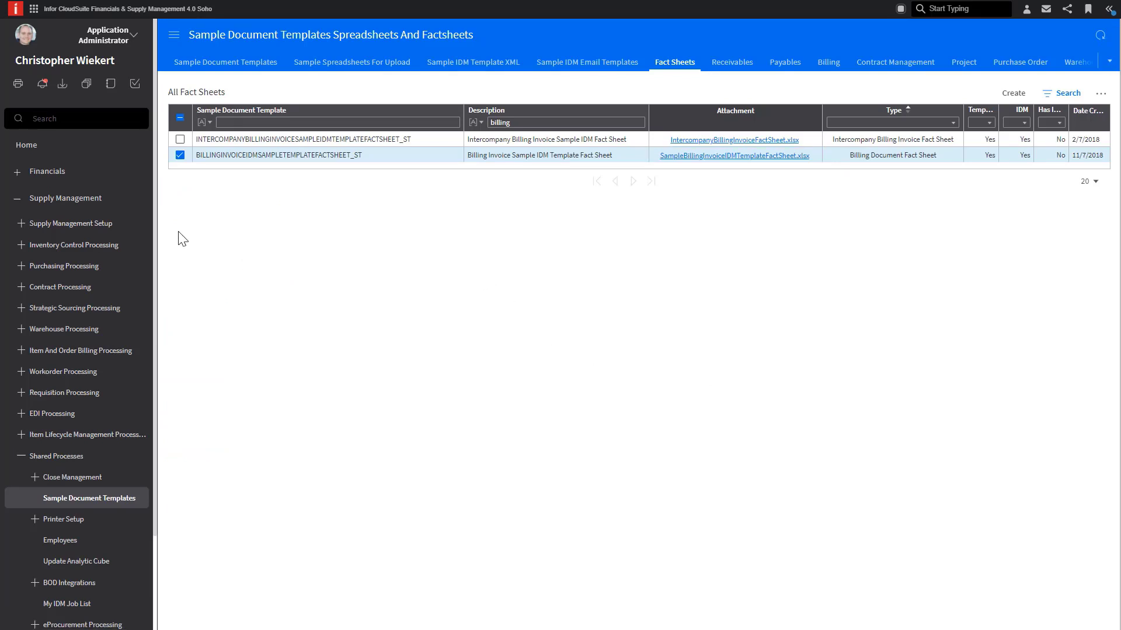
Step: Filter the sample templates by 'purchase order' and download PurchaseOrderSampleIDMTemplate.docx
{"action": "left_click", "coordinate": [241, 64]}
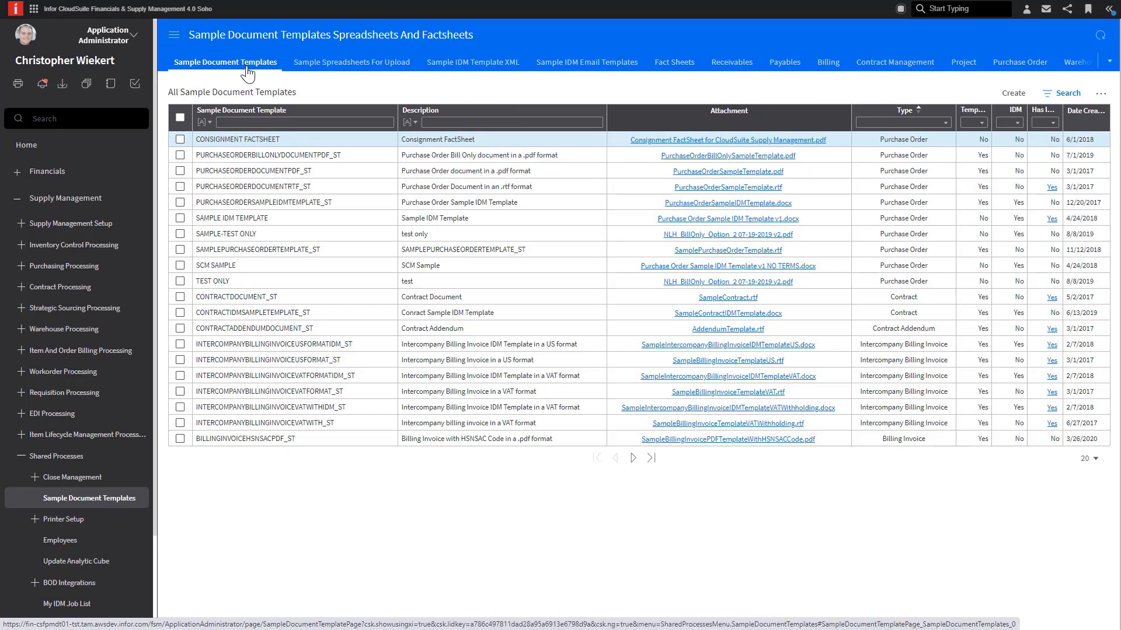
{"action": "left_click", "coordinate": [516, 123]}
{"action": "type", "text": "p"}
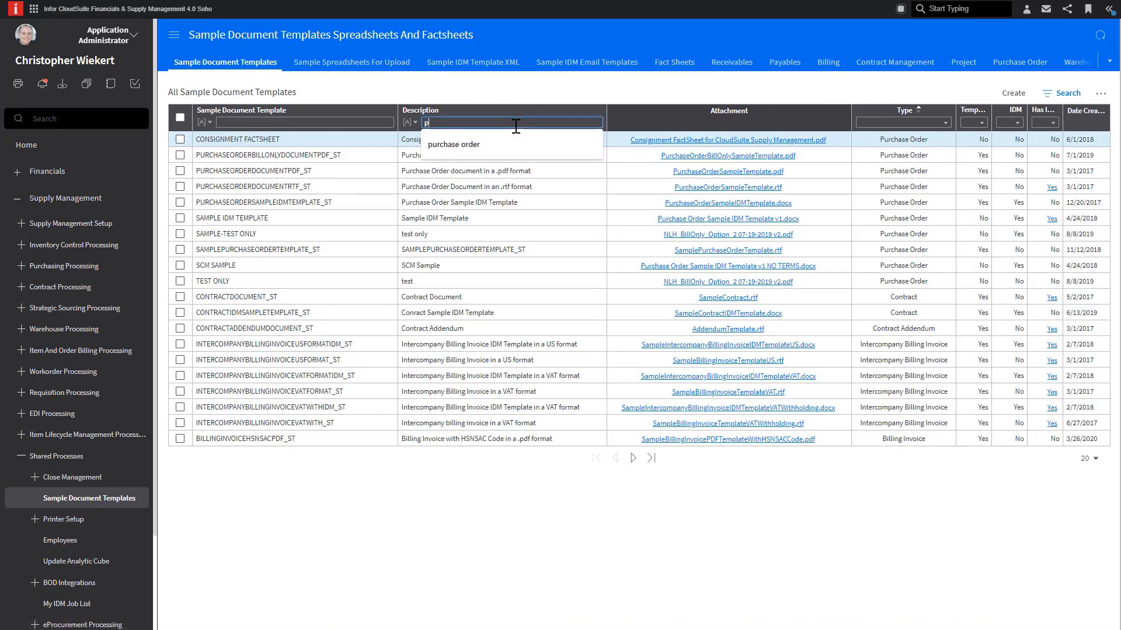
{"action": "key", "text": "BackSpace"}
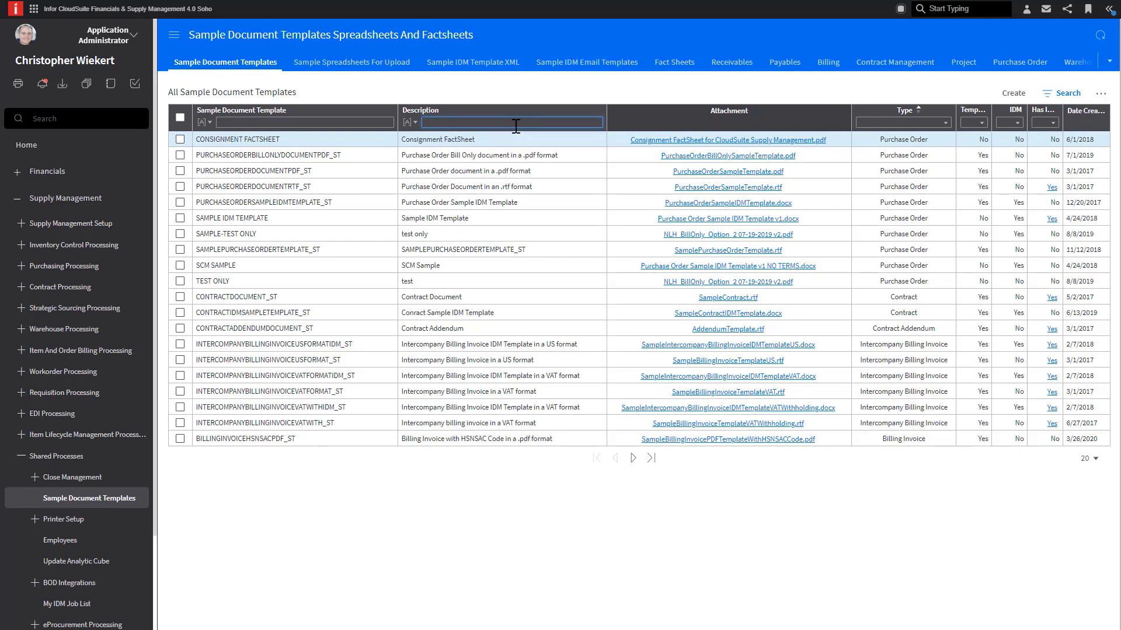
{"action": "type", "text": "purchase order"}
{"action": "key", "text": "Return"}
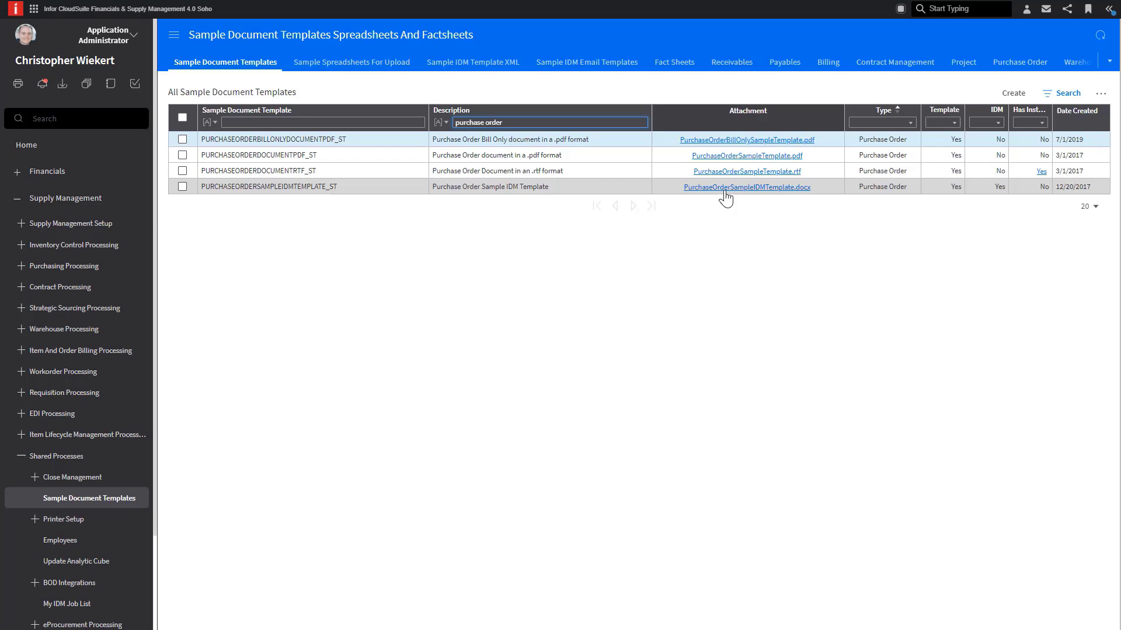
{"action": "left_click", "coordinate": [724, 192]}
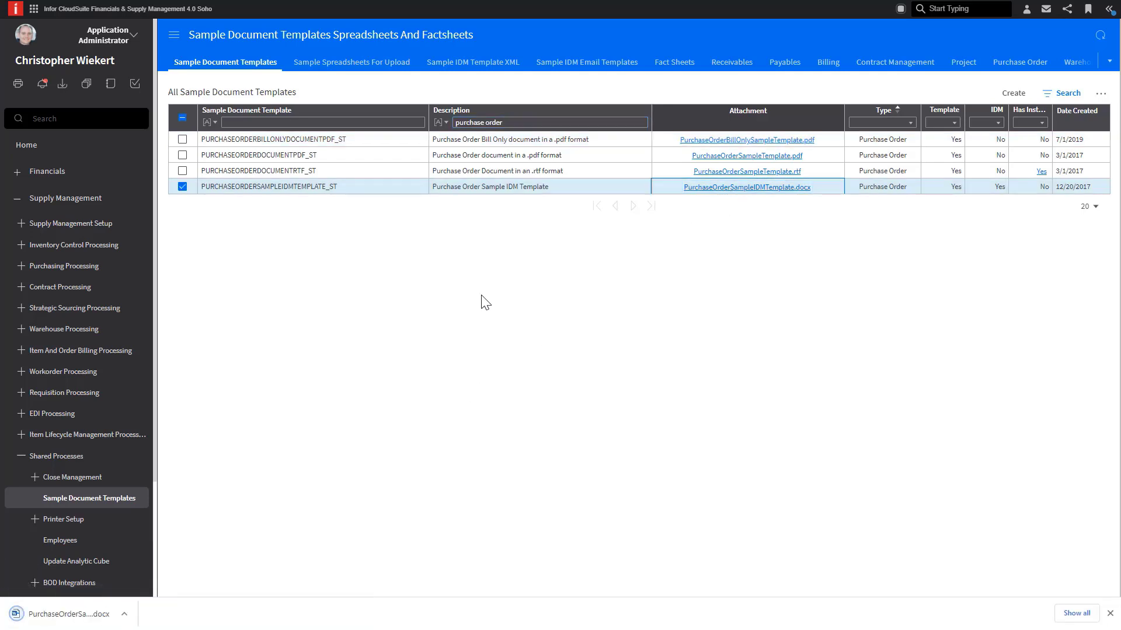
Step: Change the filter to 'billing invoice' and download SampleBillingInvoiceIDMTemplate.docx
{"action": "triple_click", "coordinate": [467, 122]}
{"action": "type", "text": "billing inv"}
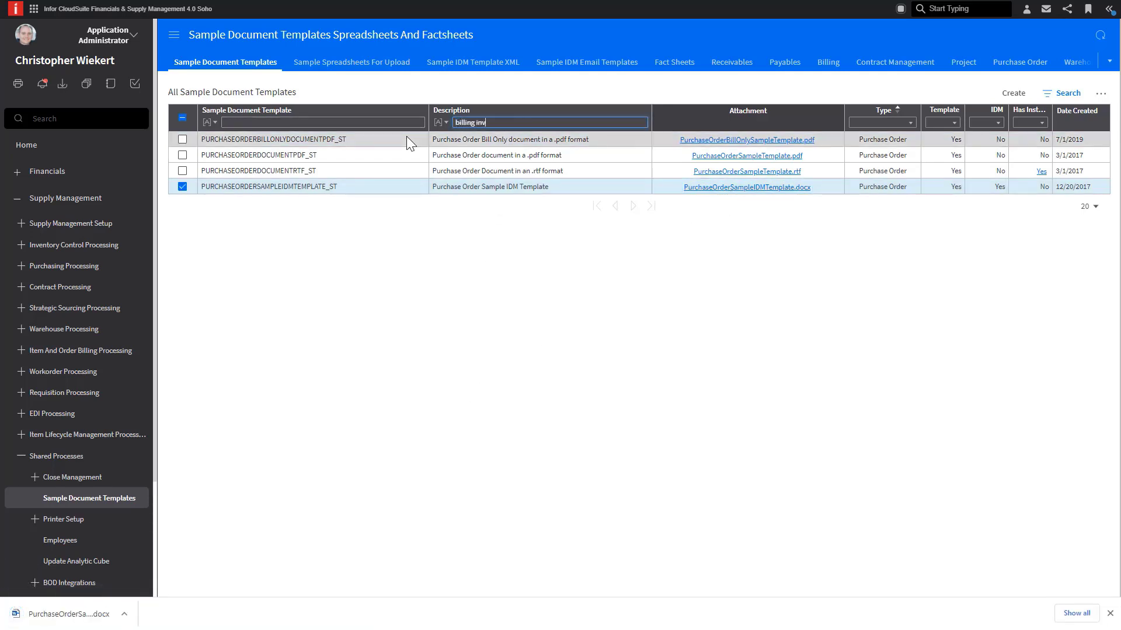
{"action": "type", "text": "oice"}
{"action": "key", "text": "Return"}
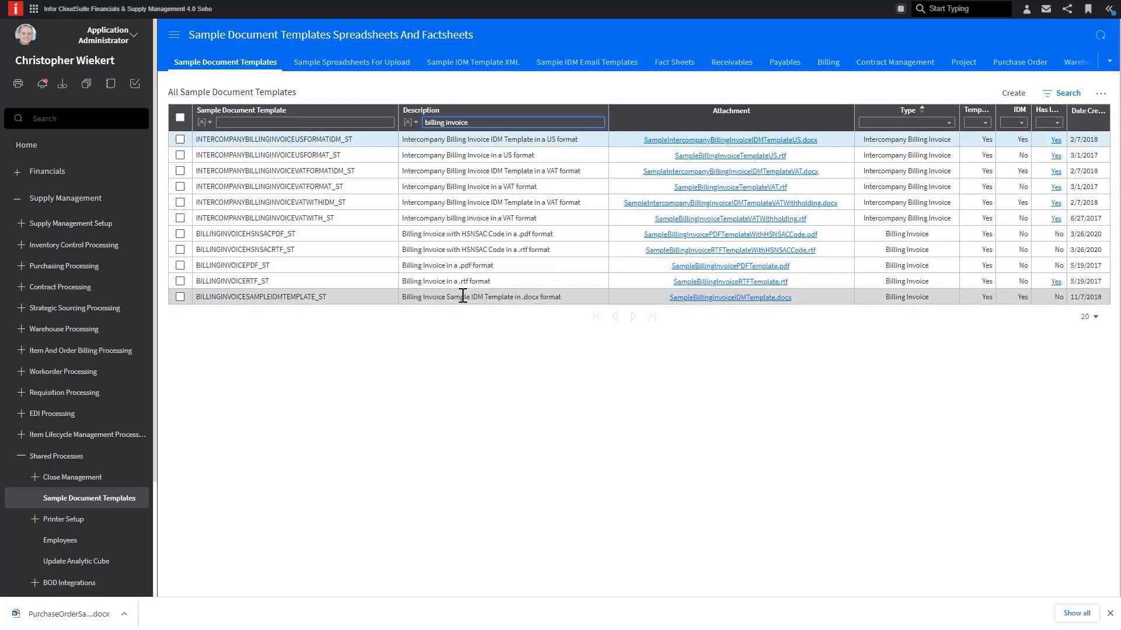
{"action": "left_click", "coordinate": [687, 299]}
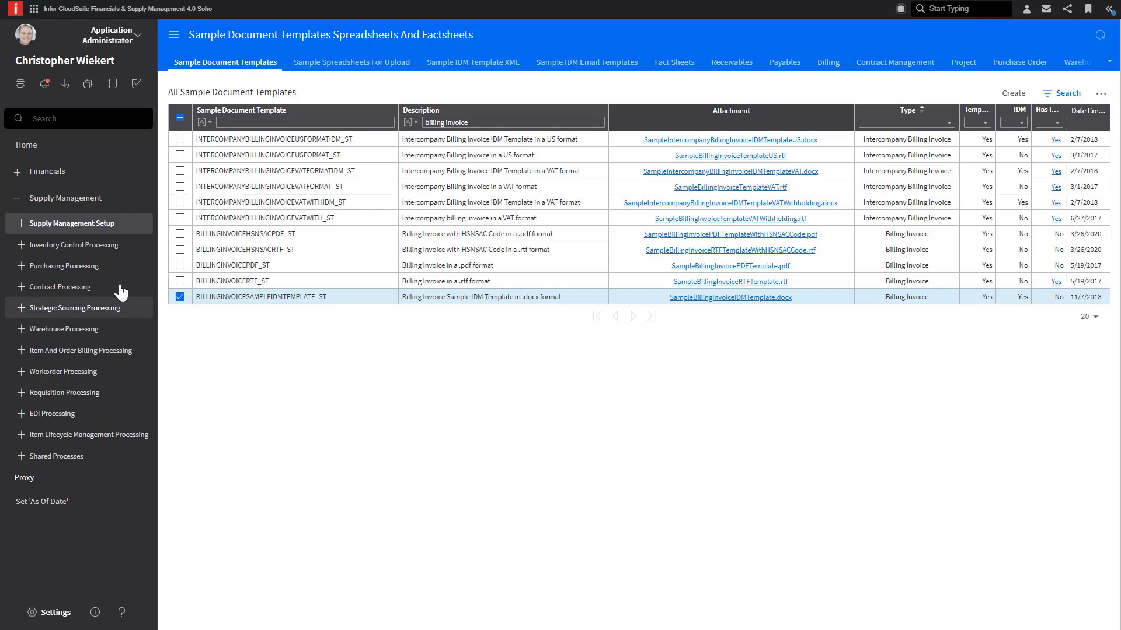
Step: Open purchasing company 2000, LGE Incorporated, from Supply Management Setup > Purchasing Companies
{"action": "left_click", "coordinate": [24, 228]}
{"action": "left_click", "coordinate": [35, 267]}
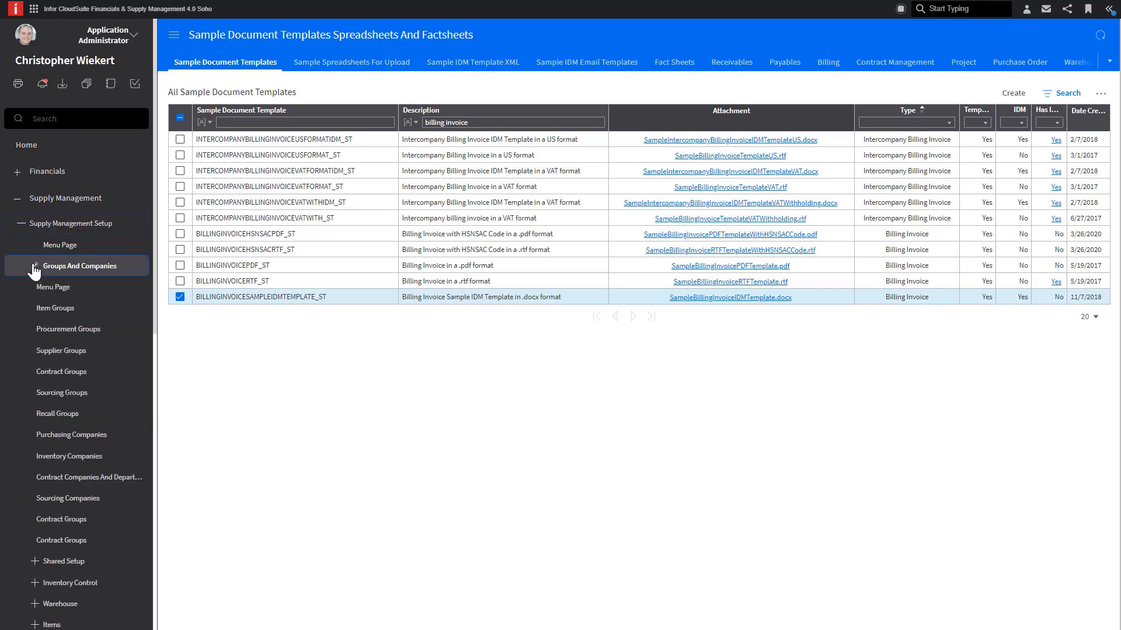
{"action": "left_click", "coordinate": [89, 435]}
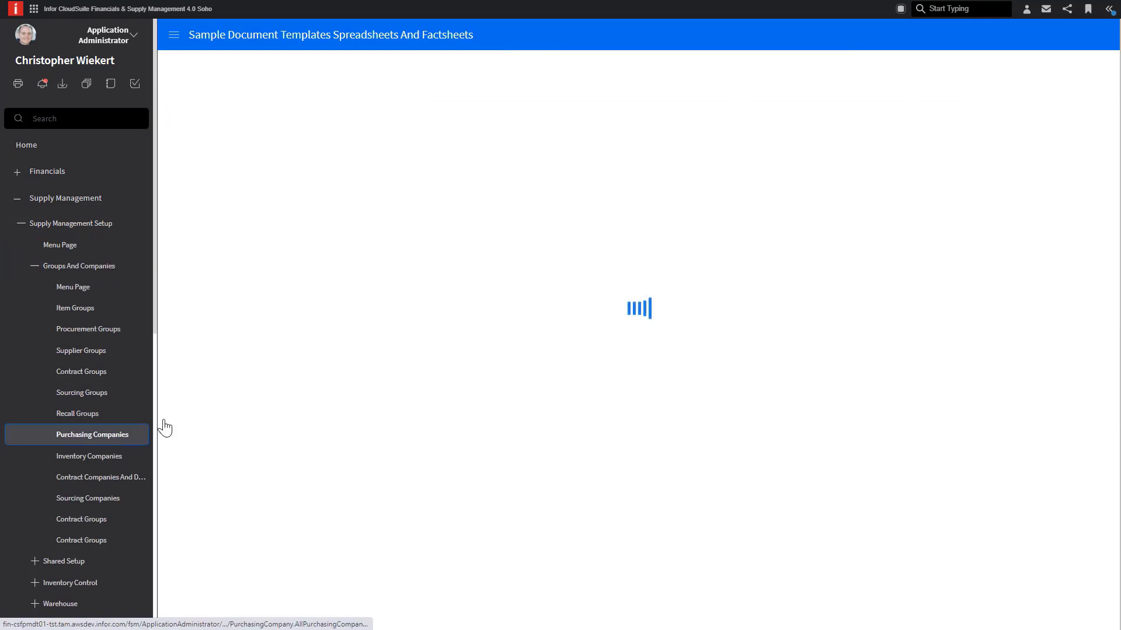
{"action": "left_click", "coordinate": [333, 166]}
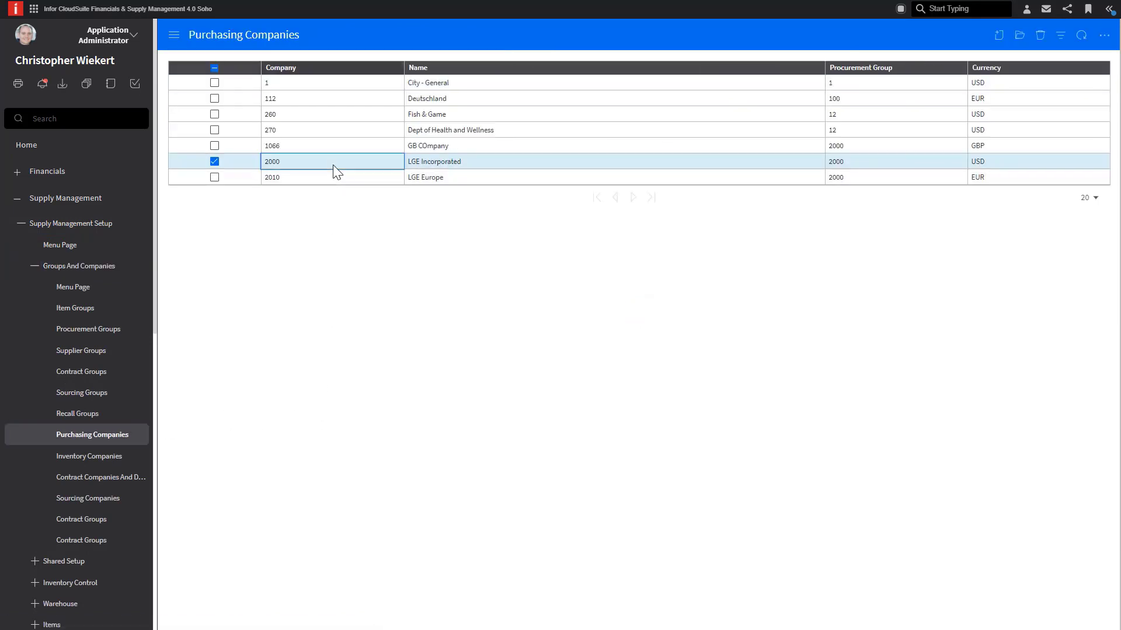
{"action": "left_click", "coordinate": [335, 167]}
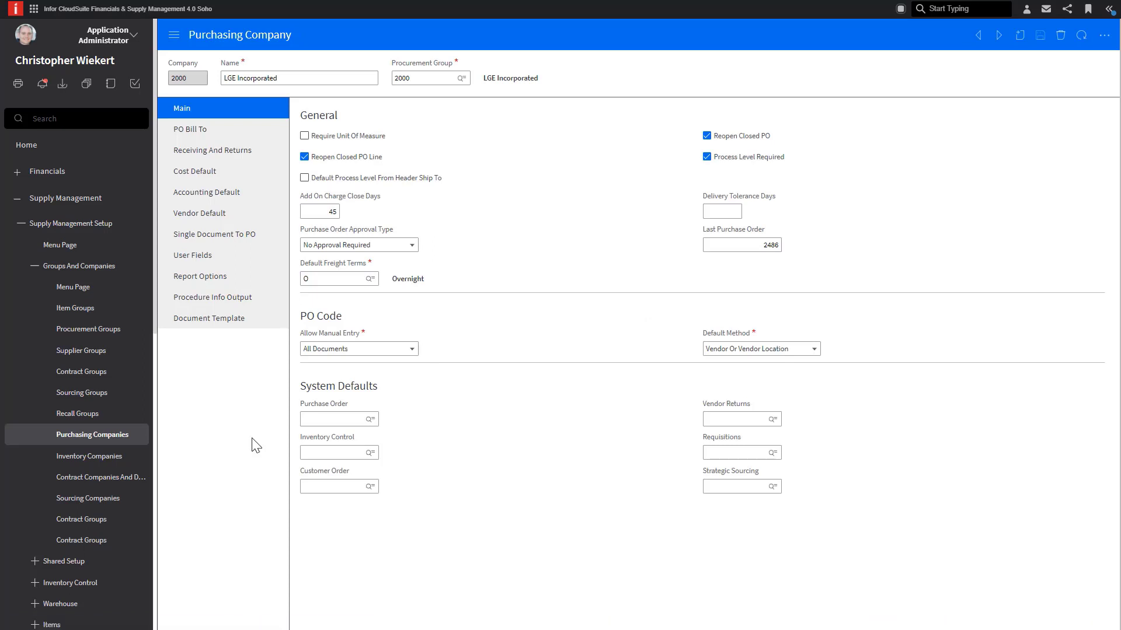
Step: On the Document Template tab, toggle Use IDM Template off and back on
{"action": "left_click", "coordinate": [222, 326]}
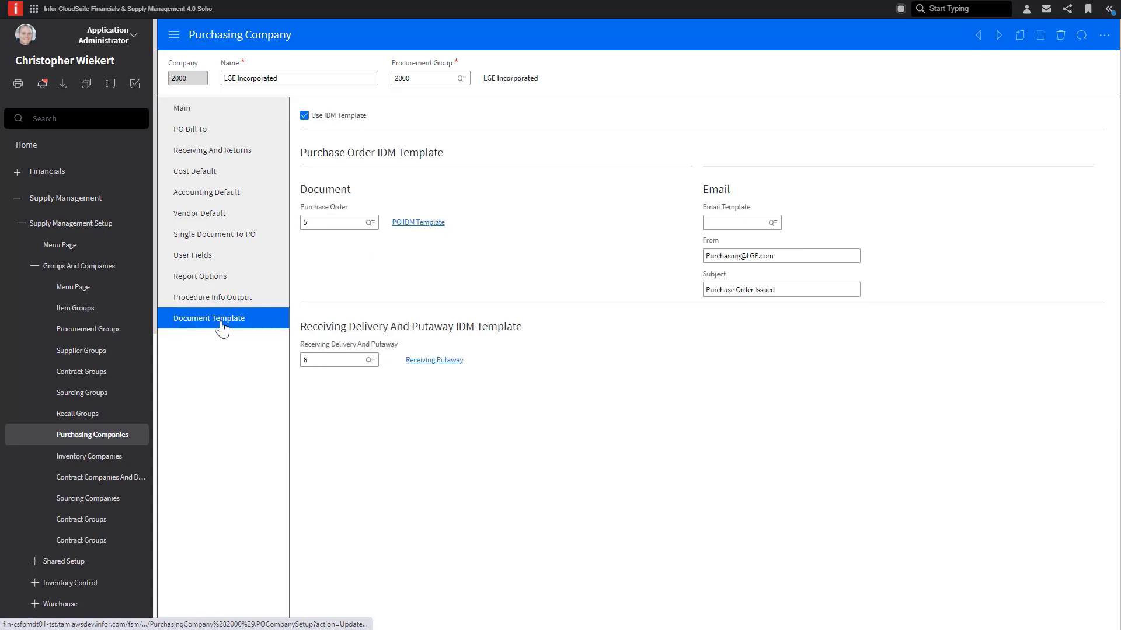
{"action": "left_click", "coordinate": [305, 118]}
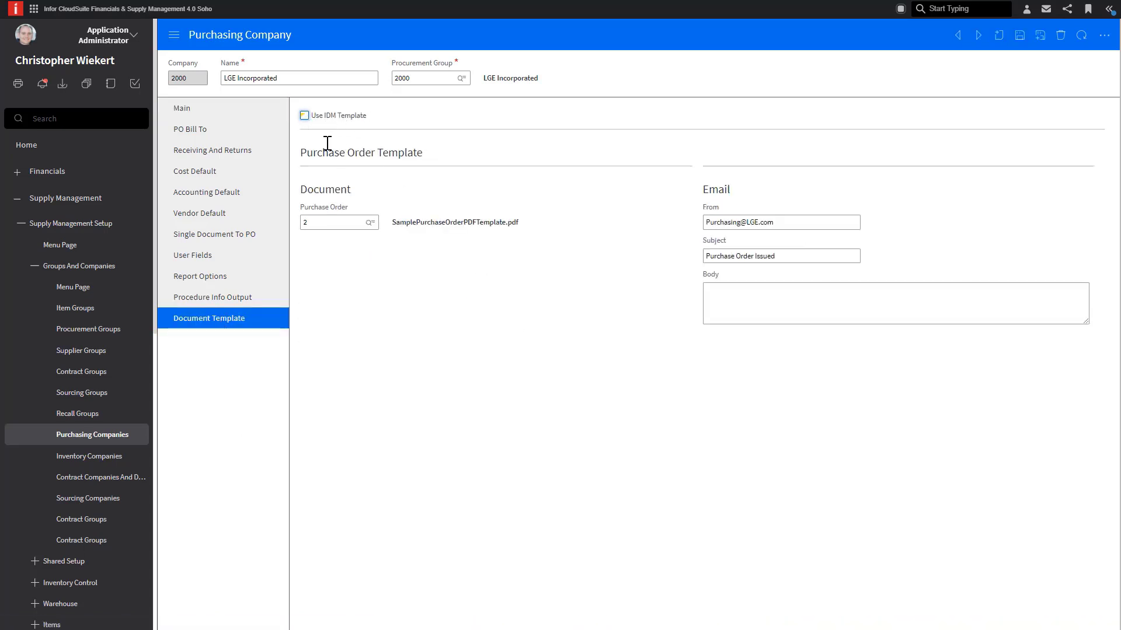
{"action": "left_click", "coordinate": [305, 117]}
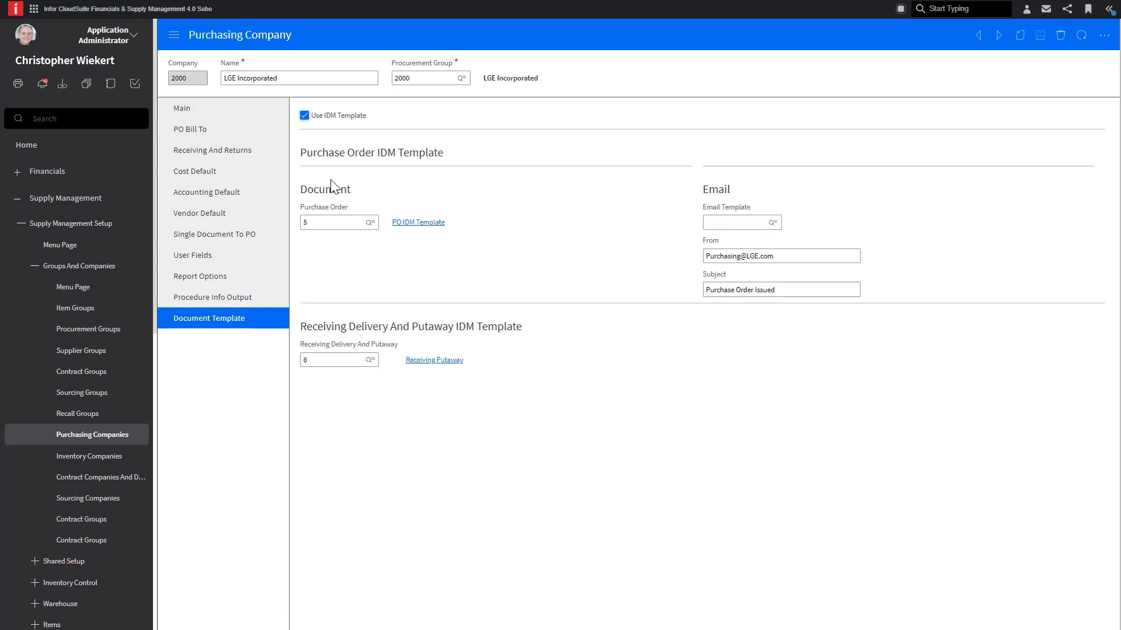
Step: Create a purchase order IDM template named 'PO Template' with PurchaseOrderSampleIDMTemplate.docx attached
{"action": "left_click", "coordinate": [369, 223]}
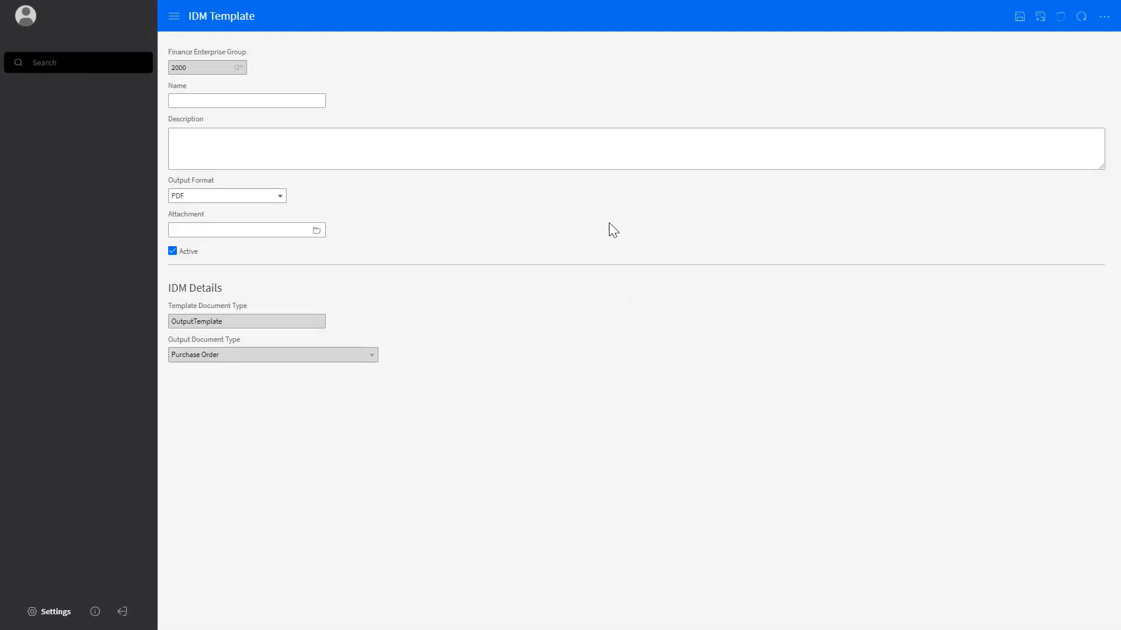
{"action": "left_click", "coordinate": [268, 103]}
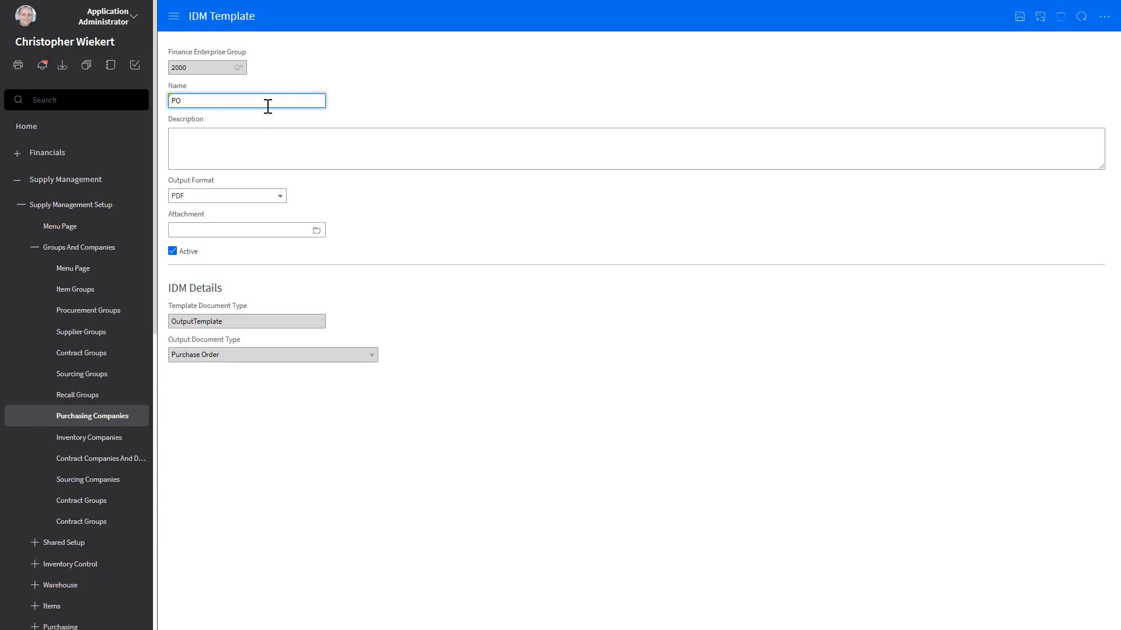
{"action": "type", "text": "PO Template"}
{"action": "key", "text": "Tab"}
{"action": "type", "text": "P"}
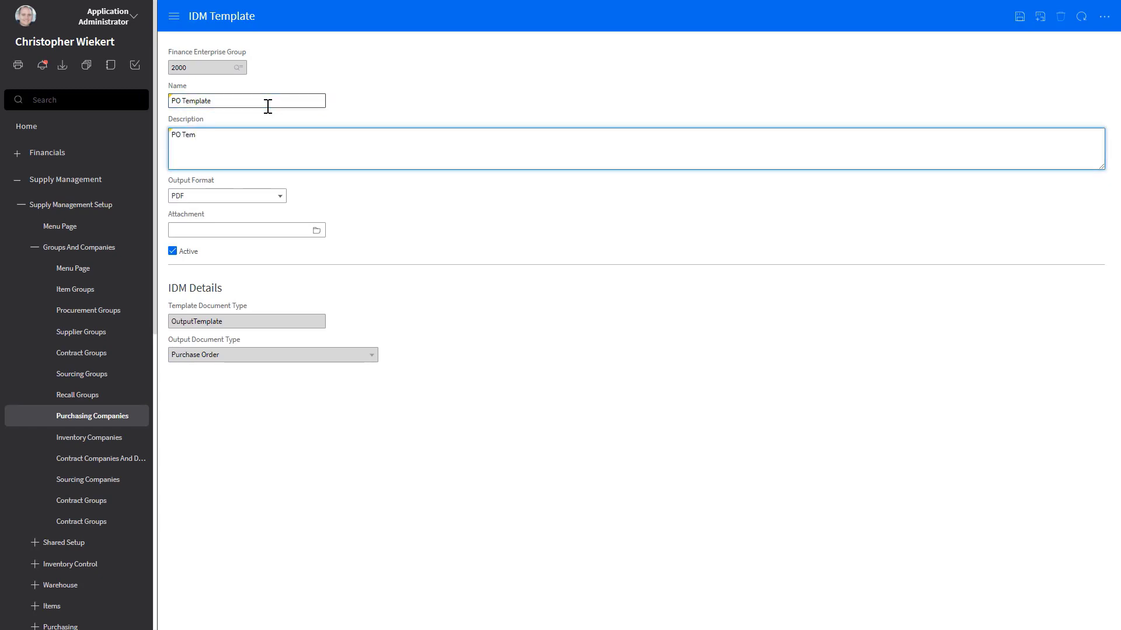
{"action": "left_click", "coordinate": [316, 232]}
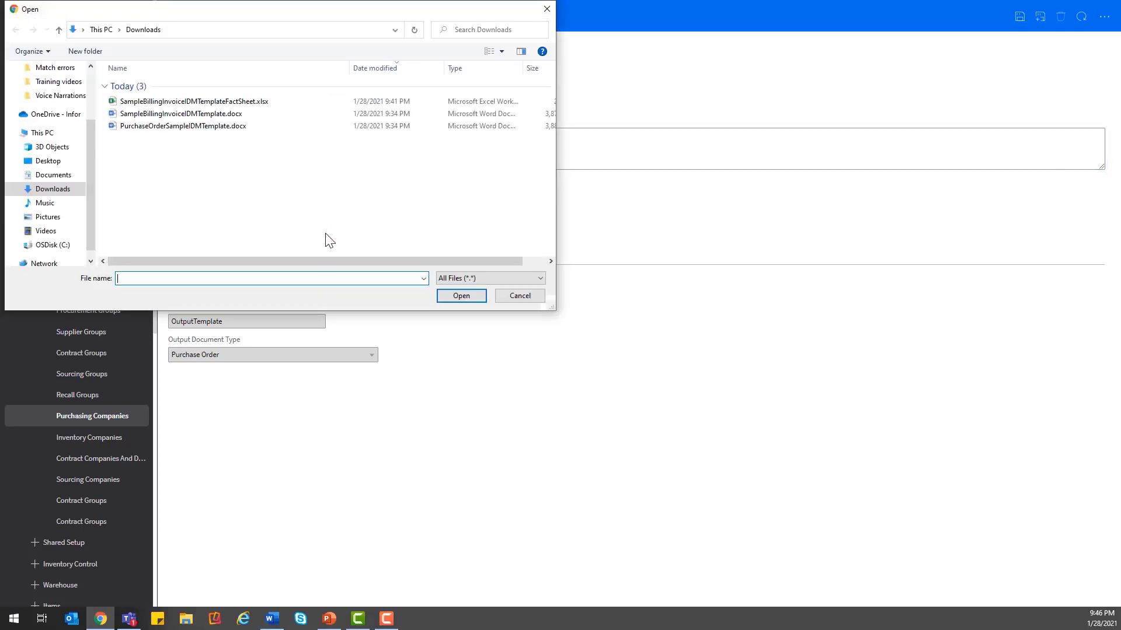
{"action": "left_click", "coordinate": [232, 129]}
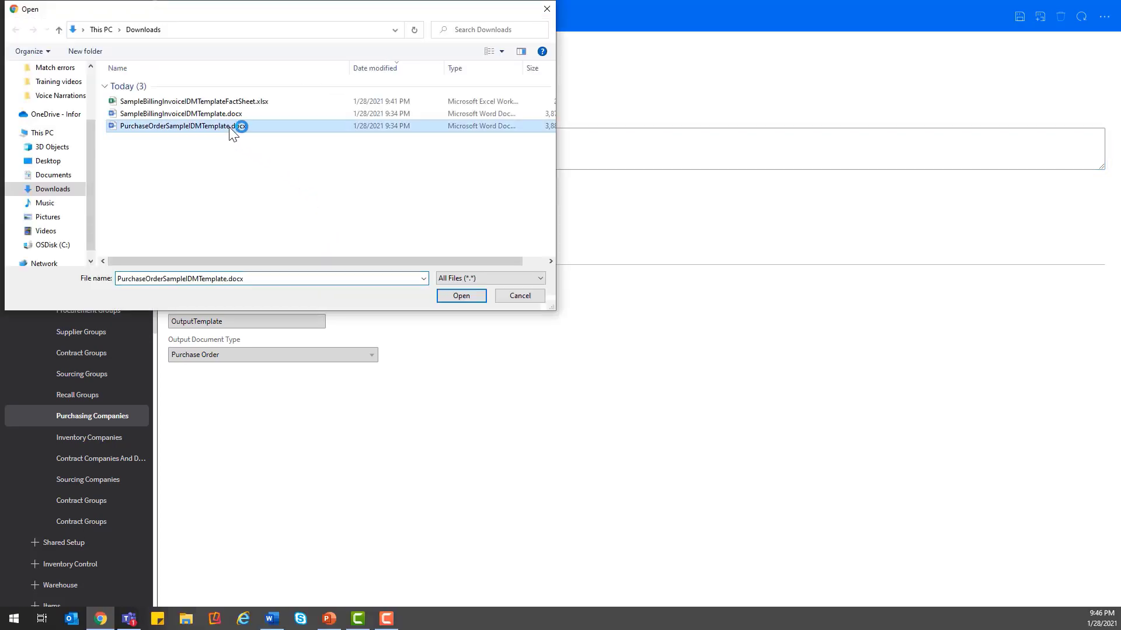
{"action": "left_click", "coordinate": [442, 300]}
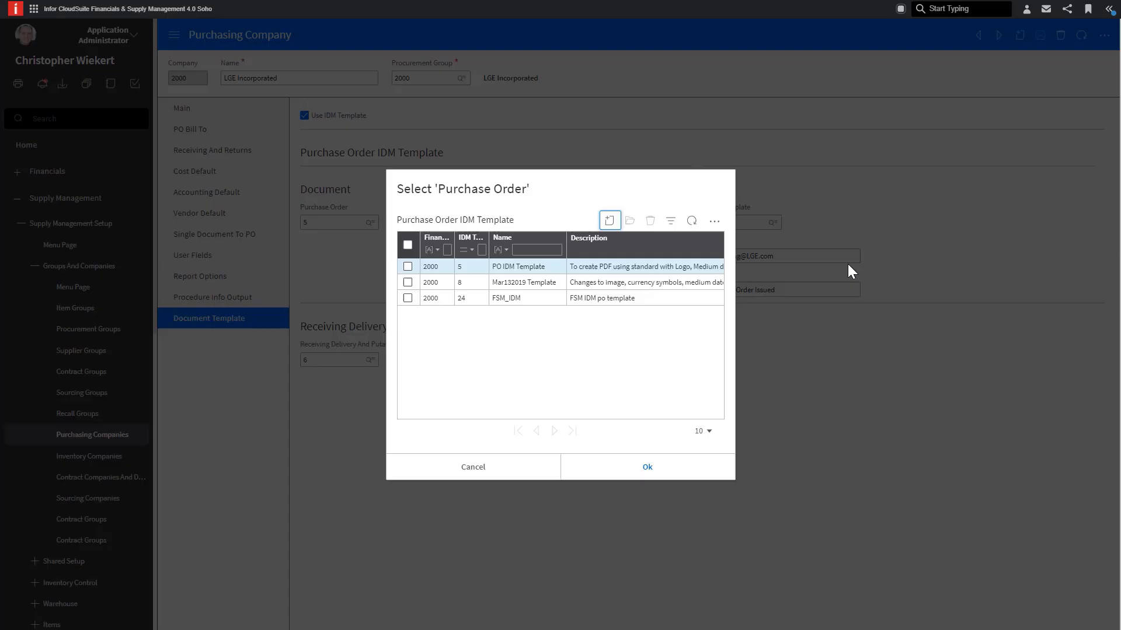
Step: Cancel the Purchase Order template picker, keeping template 5, PO IDM Template
{"action": "left_click", "coordinate": [532, 467]}
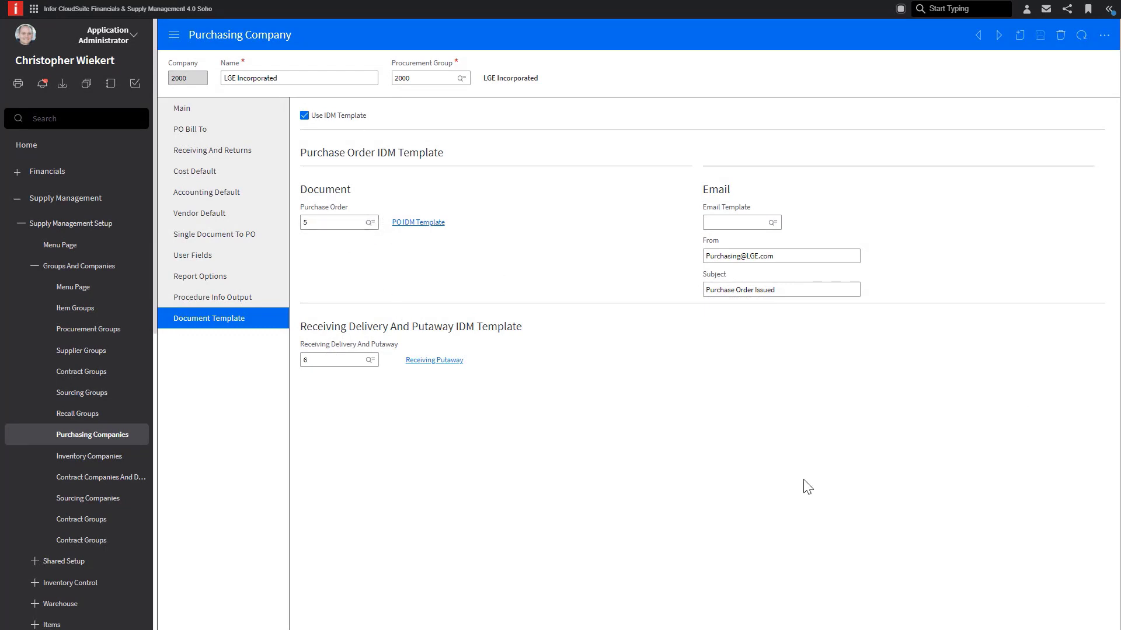
Step: Open billing company 2000, LGE Incorporated, from Financials > Billing > Setup > Billing Company
{"action": "left_click", "coordinate": [17, 171]}
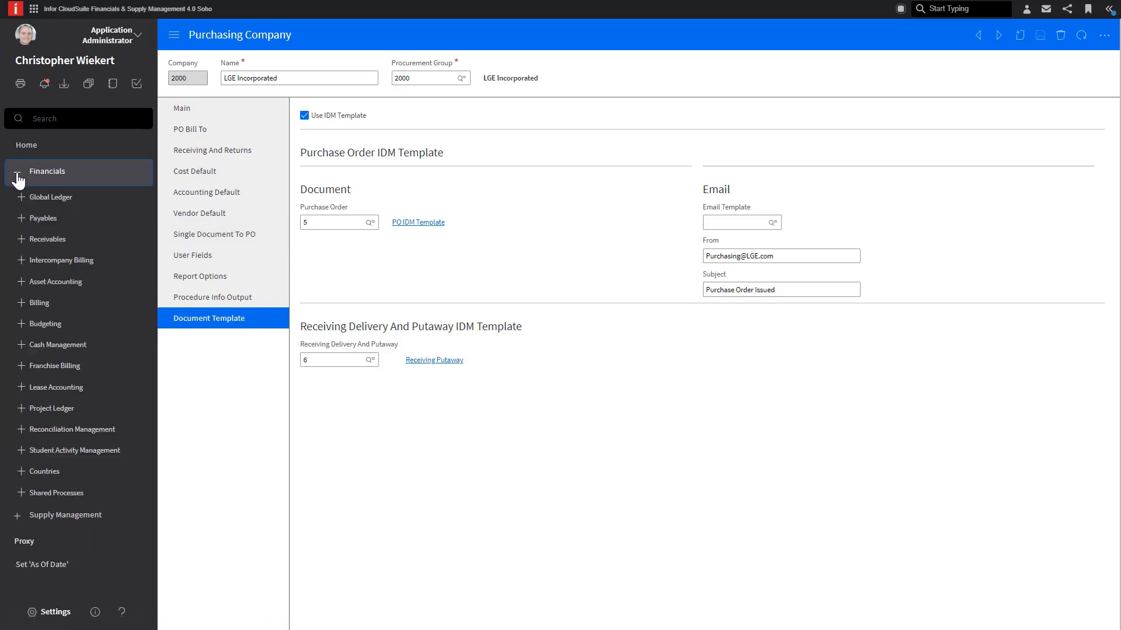
{"action": "left_click", "coordinate": [21, 304]}
{"action": "left_click", "coordinate": [45, 324]}
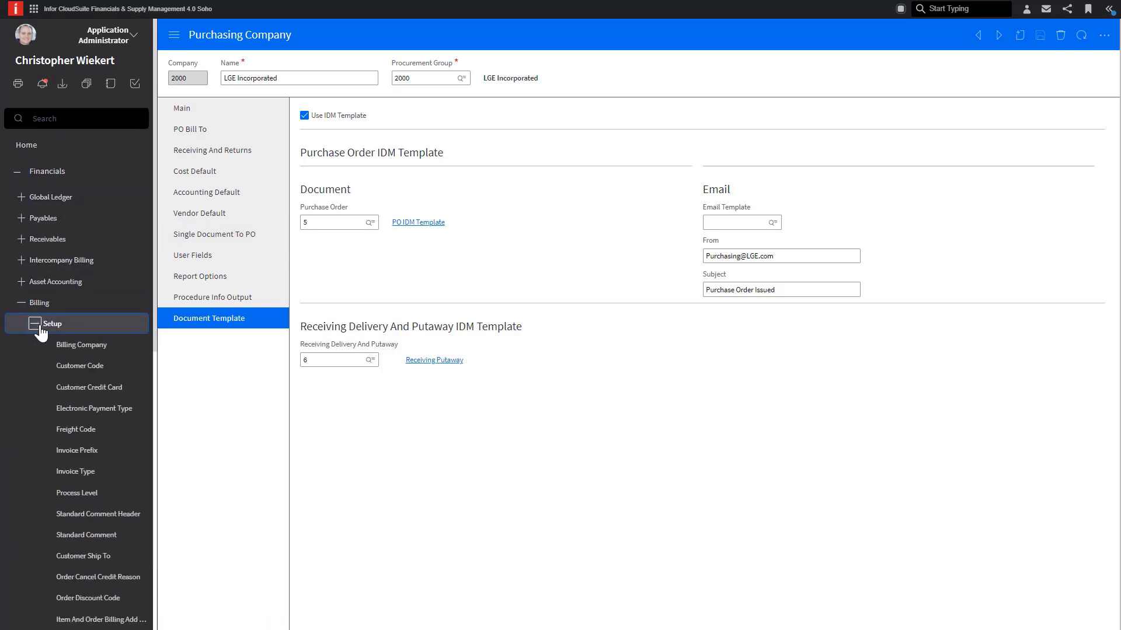
{"action": "left_click", "coordinate": [69, 351]}
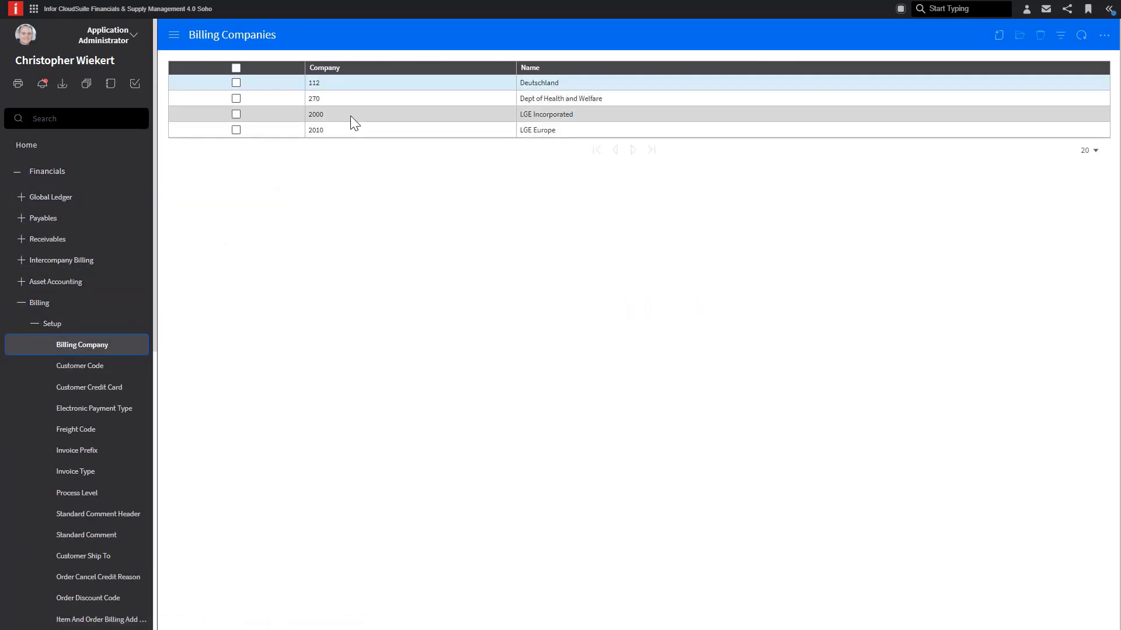
{"action": "left_click", "coordinate": [351, 114]}
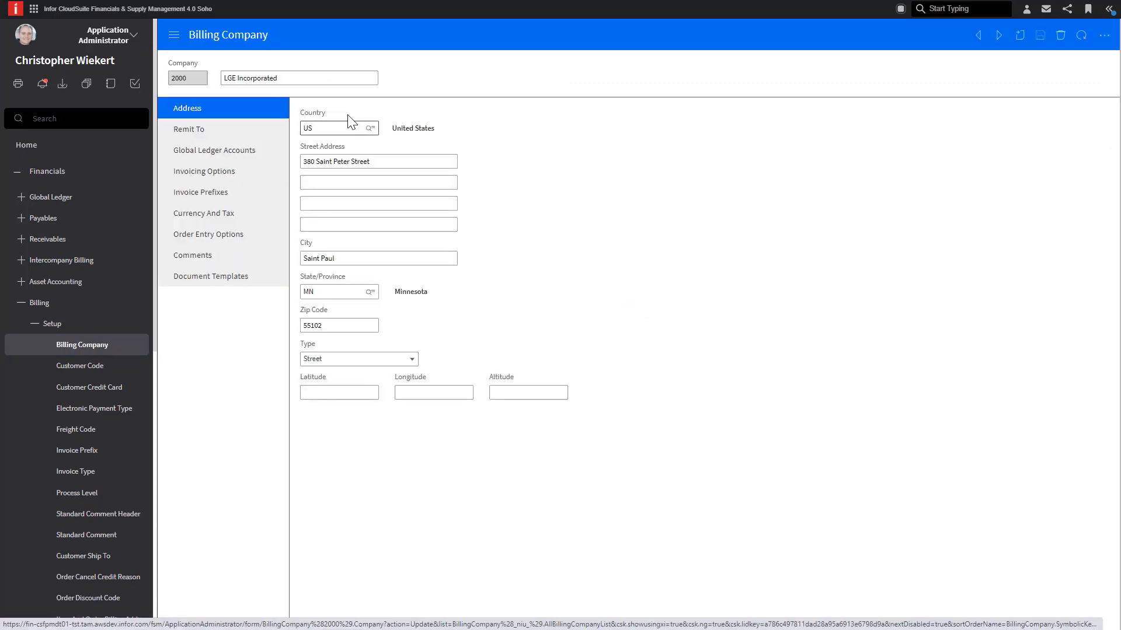
Step: Check Invoicing Options, then list the Billing Invoice templates under Document Templates
{"action": "left_click", "coordinate": [250, 172]}
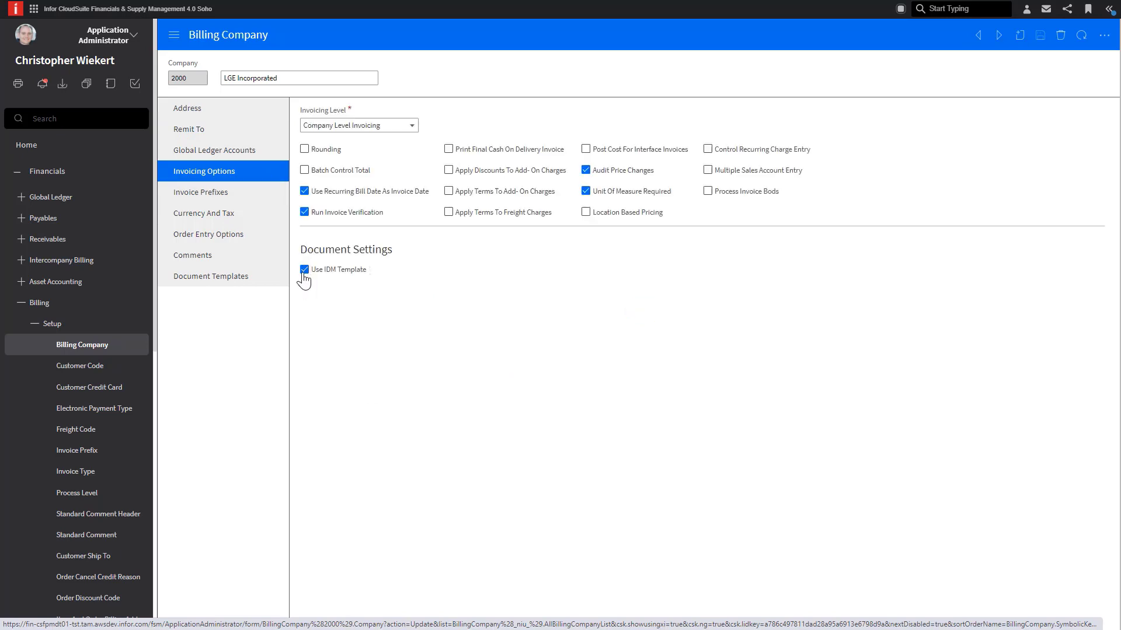
{"action": "left_click", "coordinate": [247, 278]}
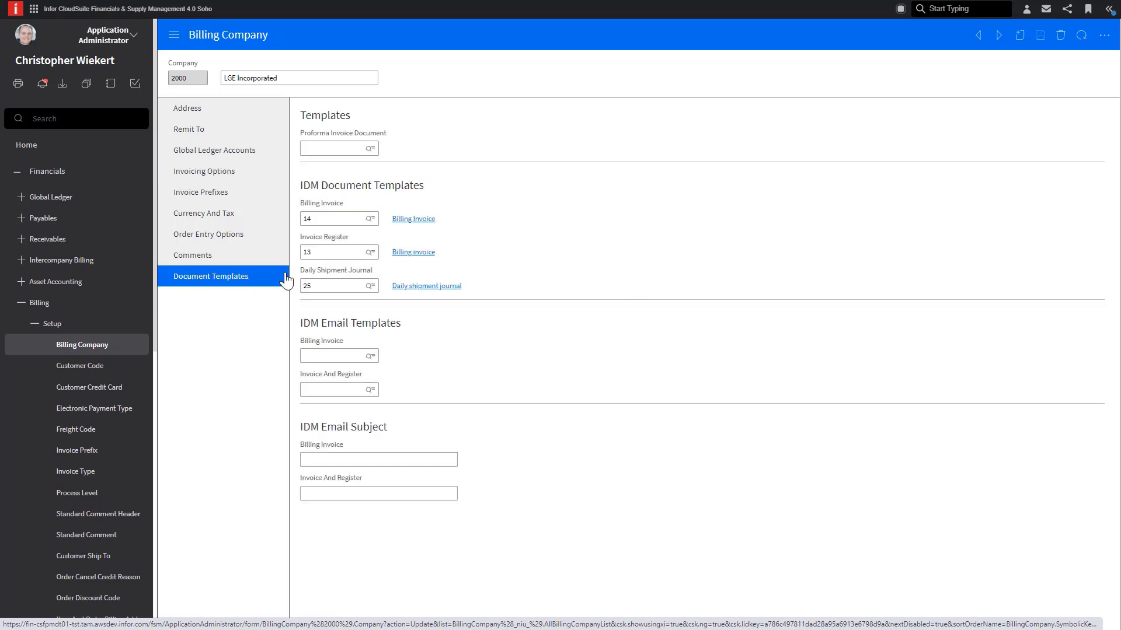
{"action": "left_click", "coordinate": [370, 219]}
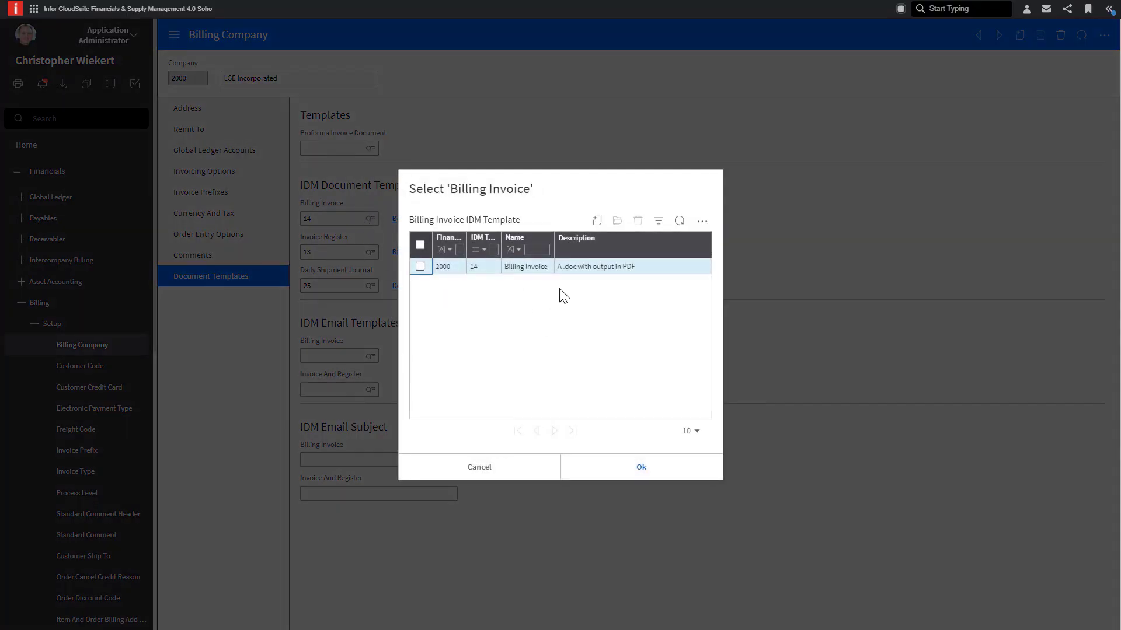
Step: Issue purchase order 2420 as final from its context panel and refresh the order
{"action": "left_click", "coordinate": [485, 471]}
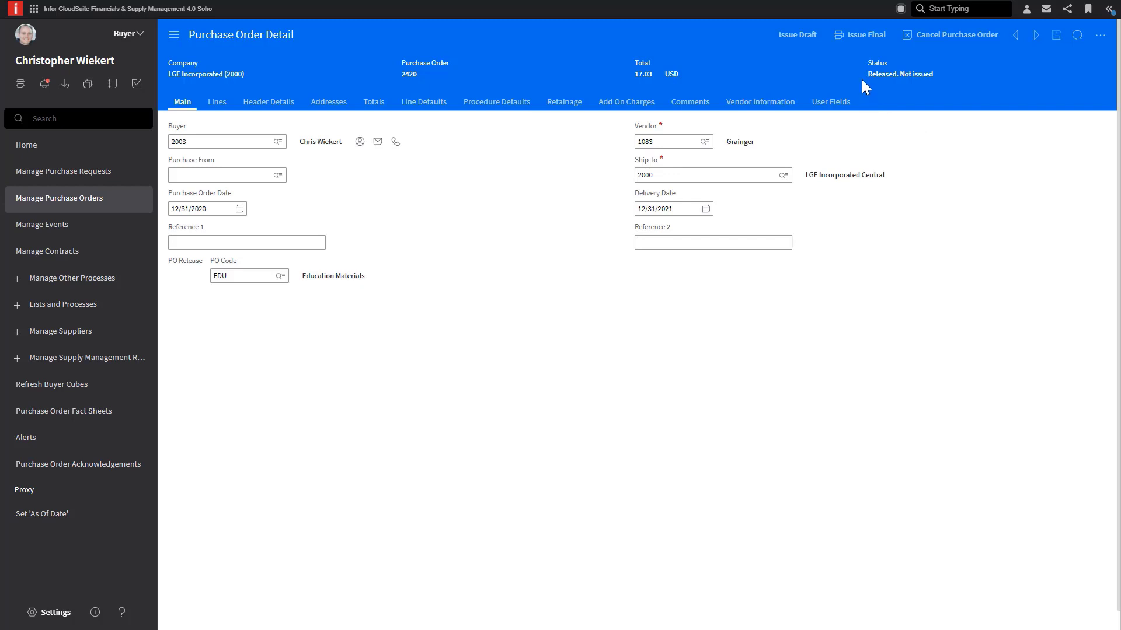
{"action": "left_click", "coordinate": [1109, 9]}
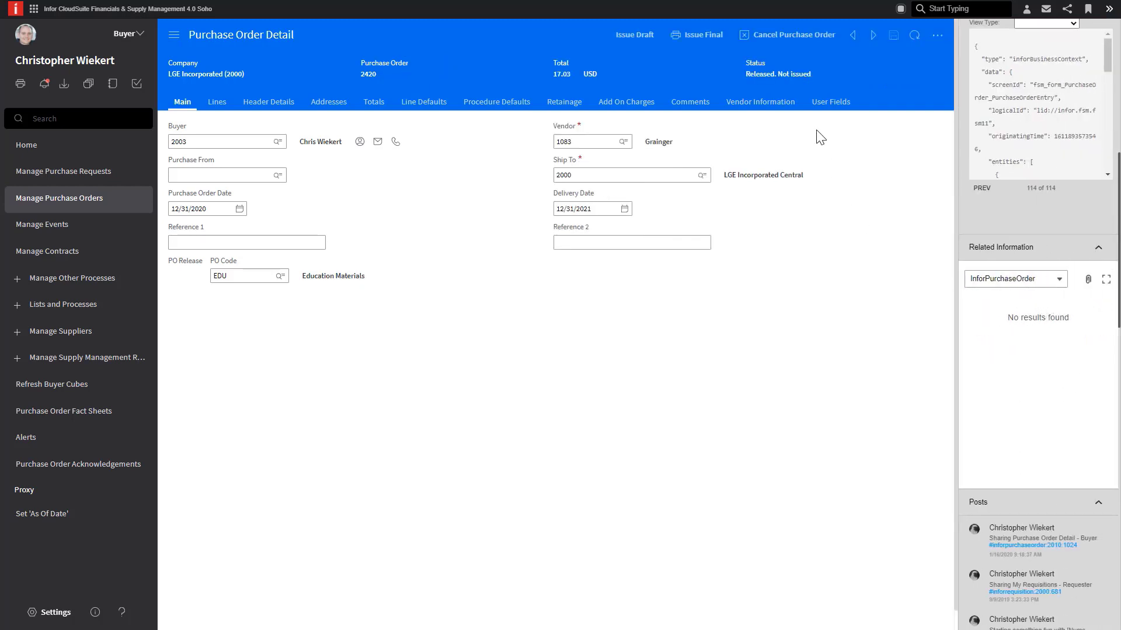
{"action": "left_click", "coordinate": [703, 36]}
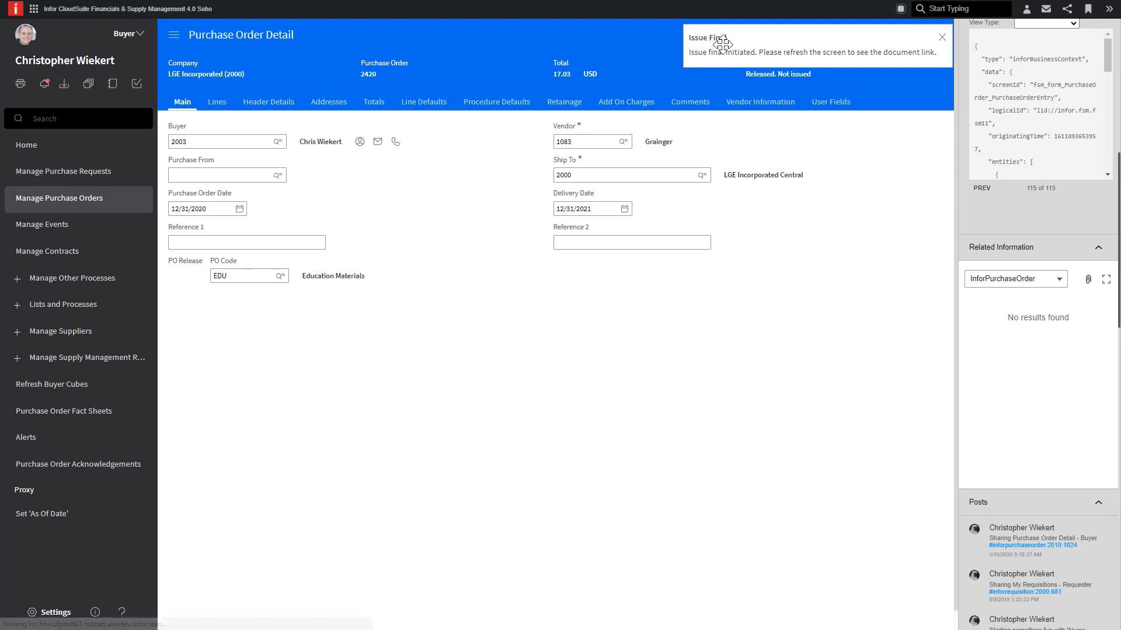
{"action": "left_click", "coordinate": [941, 37]}
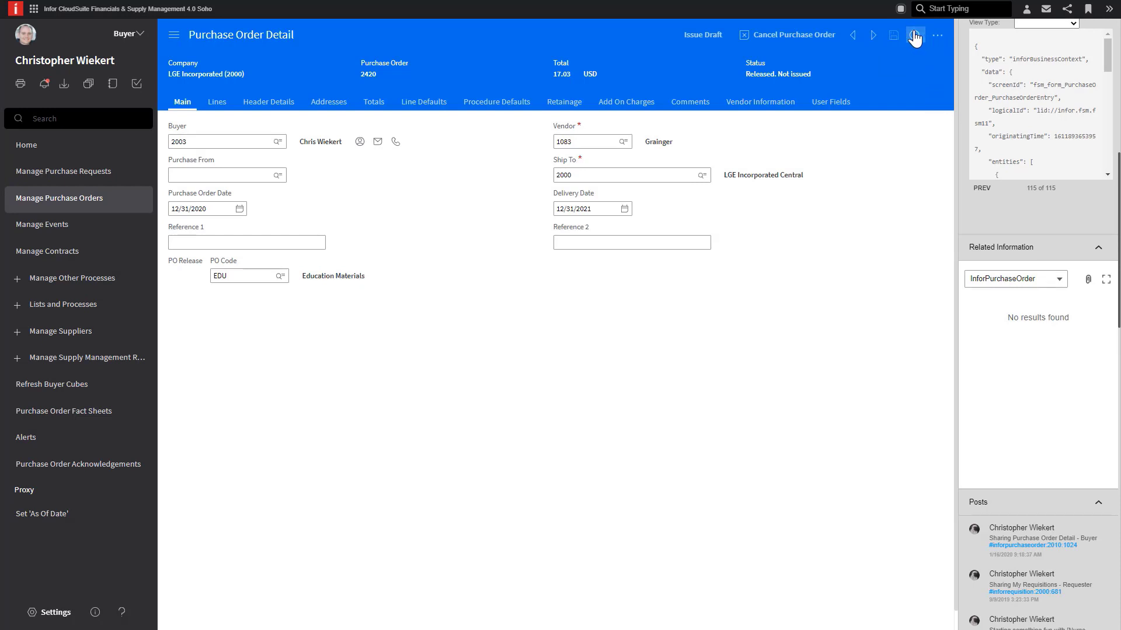
{"action": "left_click", "coordinate": [914, 37]}
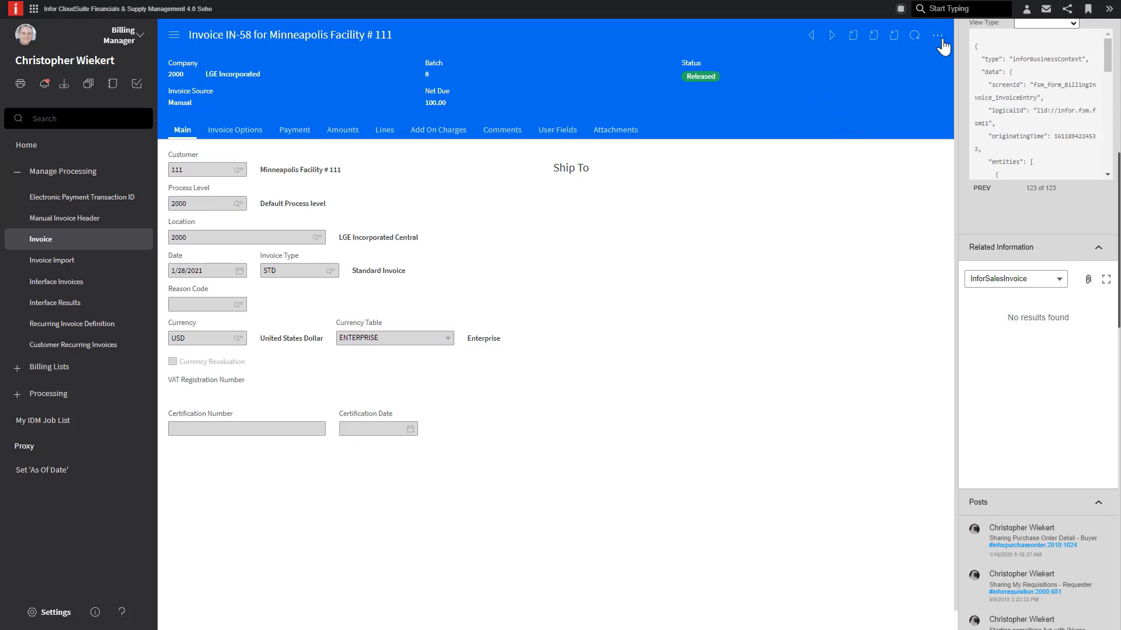
Step: Run Generate Invoice on IN-58 and refresh to load the BillingInvoice_2000 PDF
{"action": "left_click", "coordinate": [937, 36]}
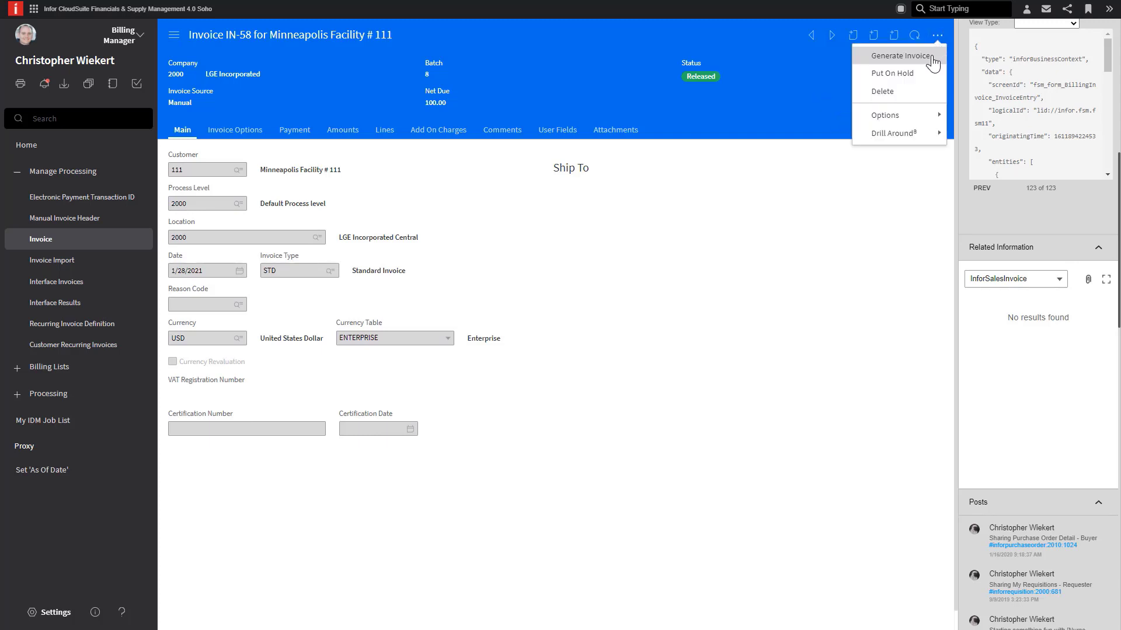
{"action": "left_click", "coordinate": [928, 59]}
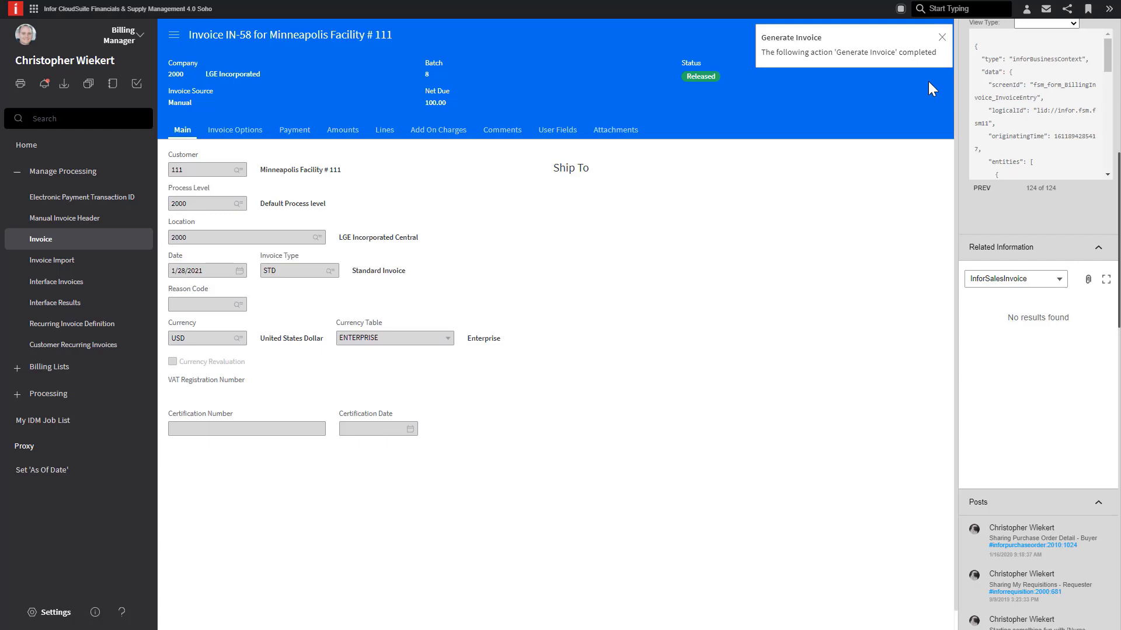
{"action": "left_click", "coordinate": [913, 37]}
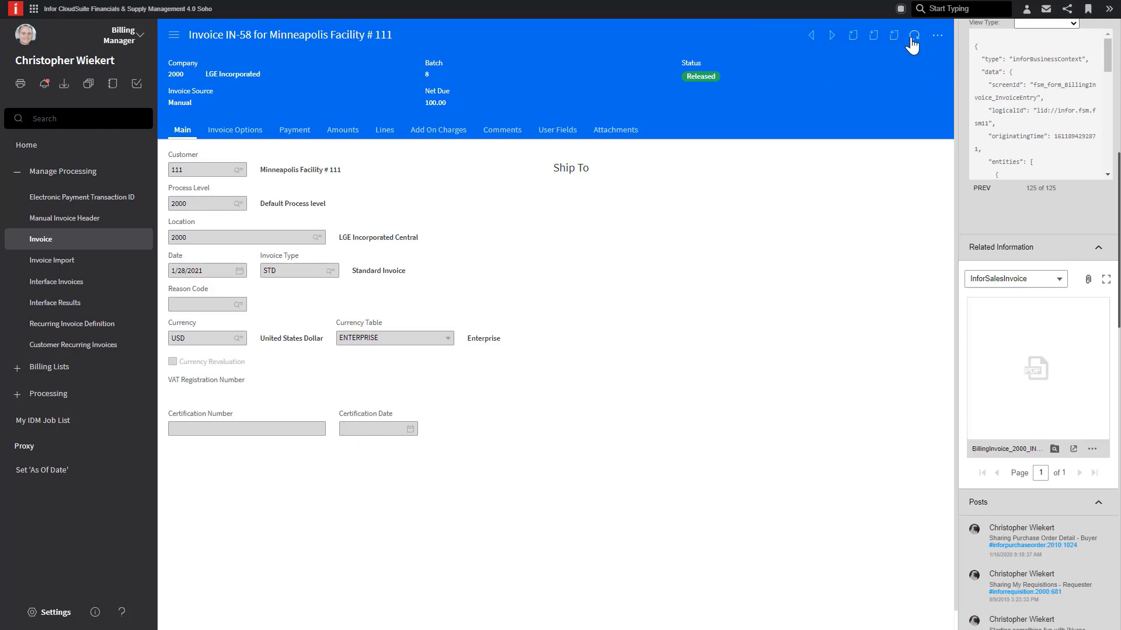
{"action": "left_click", "coordinate": [913, 38]}
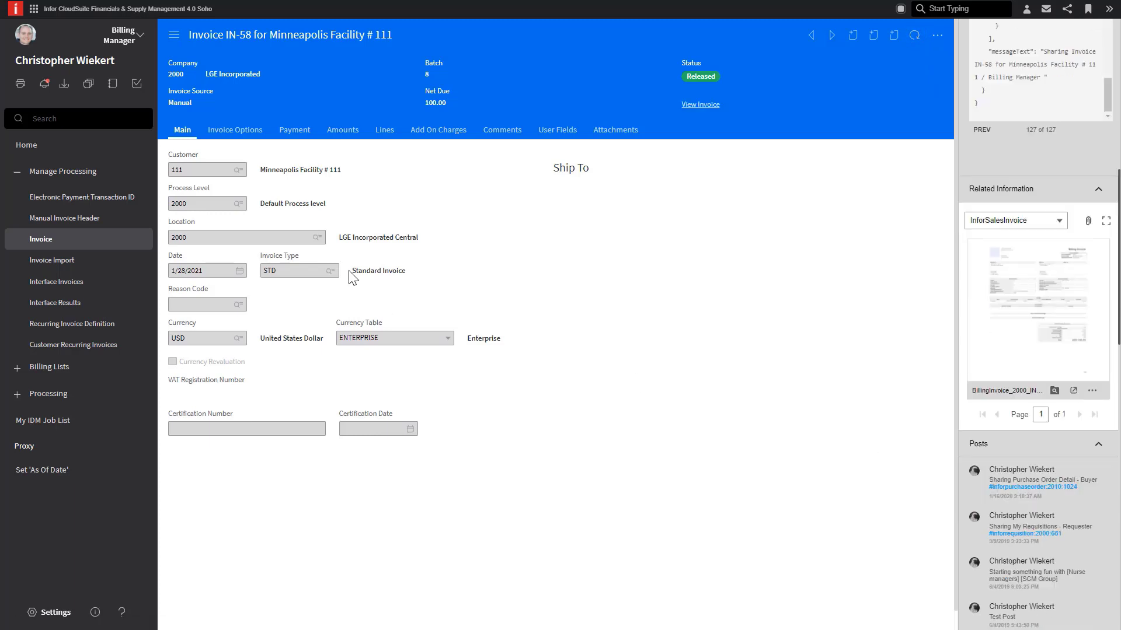
Step: Launch Document Management and start a Query Builder search for Purchase Order documents
{"action": "left_click", "coordinate": [33, 8]}
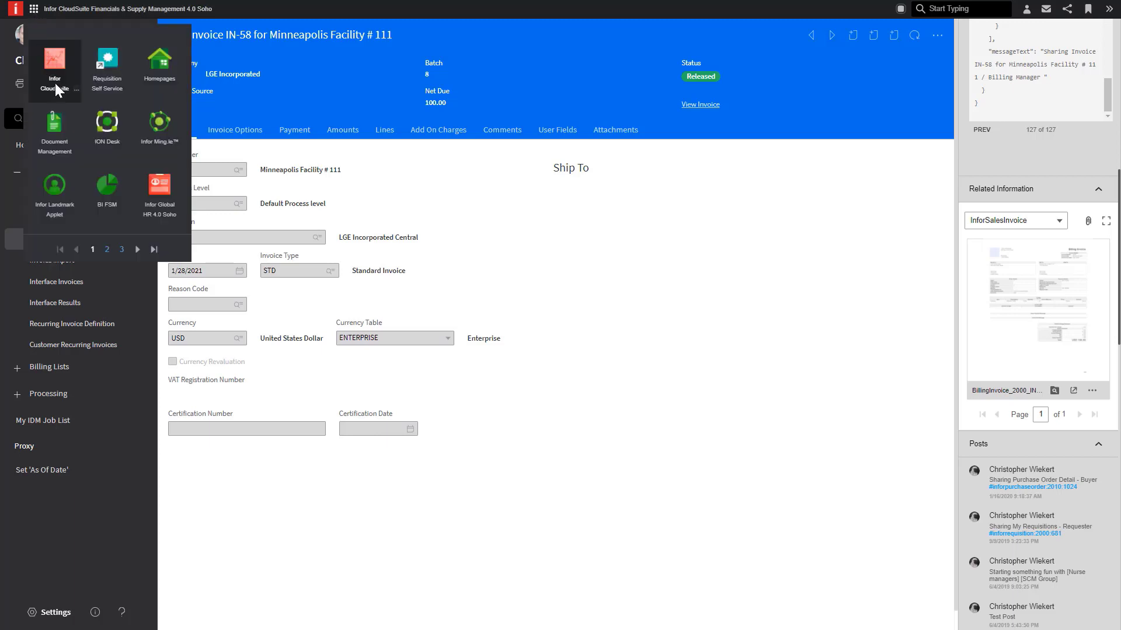
{"action": "left_click", "coordinate": [54, 130]}
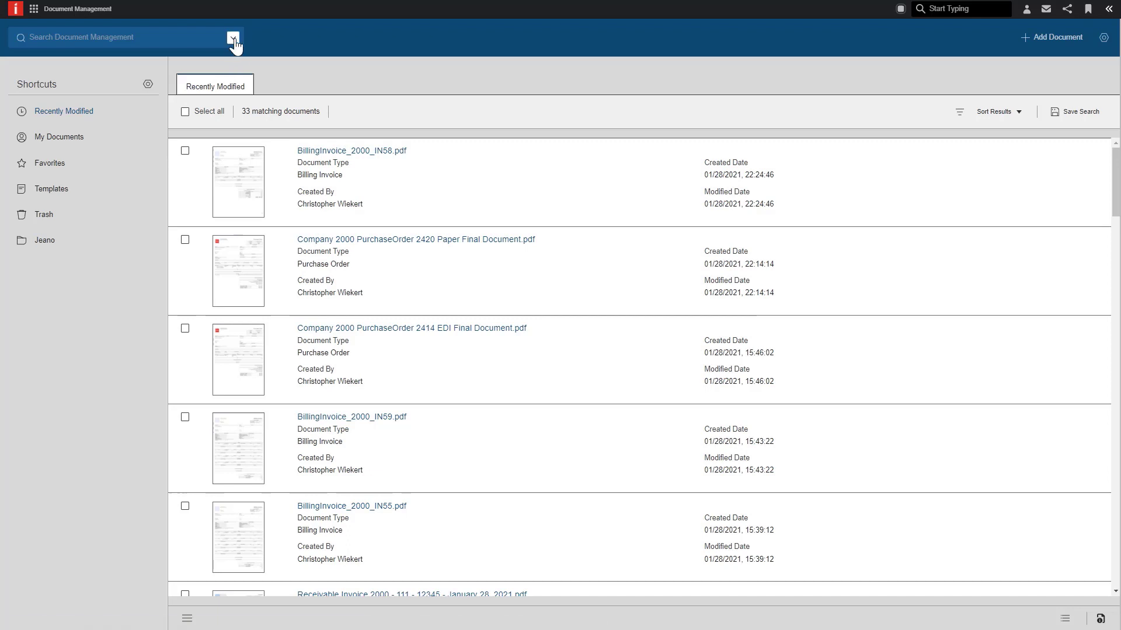
{"action": "left_click", "coordinate": [233, 38]}
{"action": "left_click", "coordinate": [221, 101]}
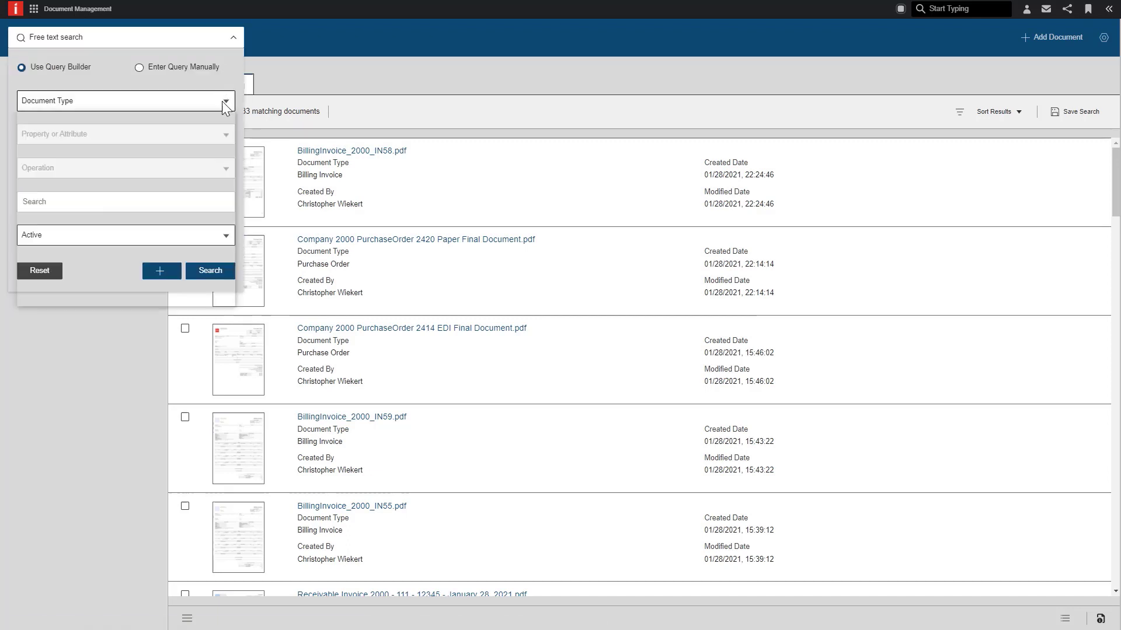
{"action": "scroll", "coordinate": [193, 211], "scroll_direction": "down", "scroll_amount": 3}
{"action": "scroll", "coordinate": [190, 211], "scroll_direction": "down", "scroll_amount": 3}
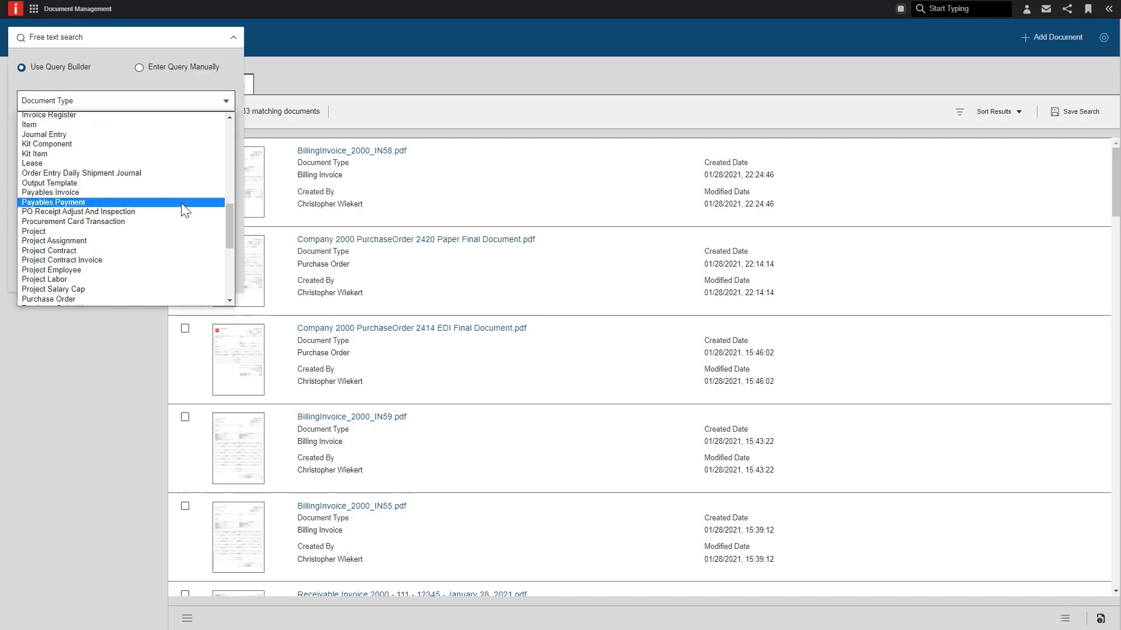
{"action": "scroll", "coordinate": [181, 208], "scroll_direction": "down", "scroll_amount": 3}
{"action": "left_click", "coordinate": [157, 178]}
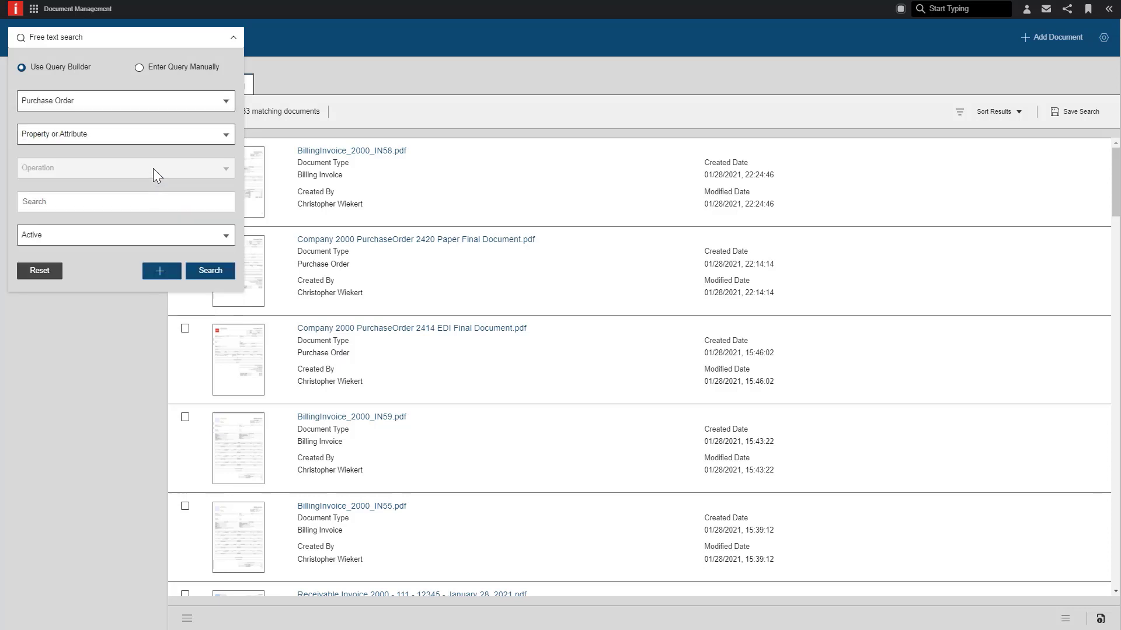
Step: Filter the search on Purchase Order number 2420 and run it
{"action": "left_click", "coordinate": [127, 134]}
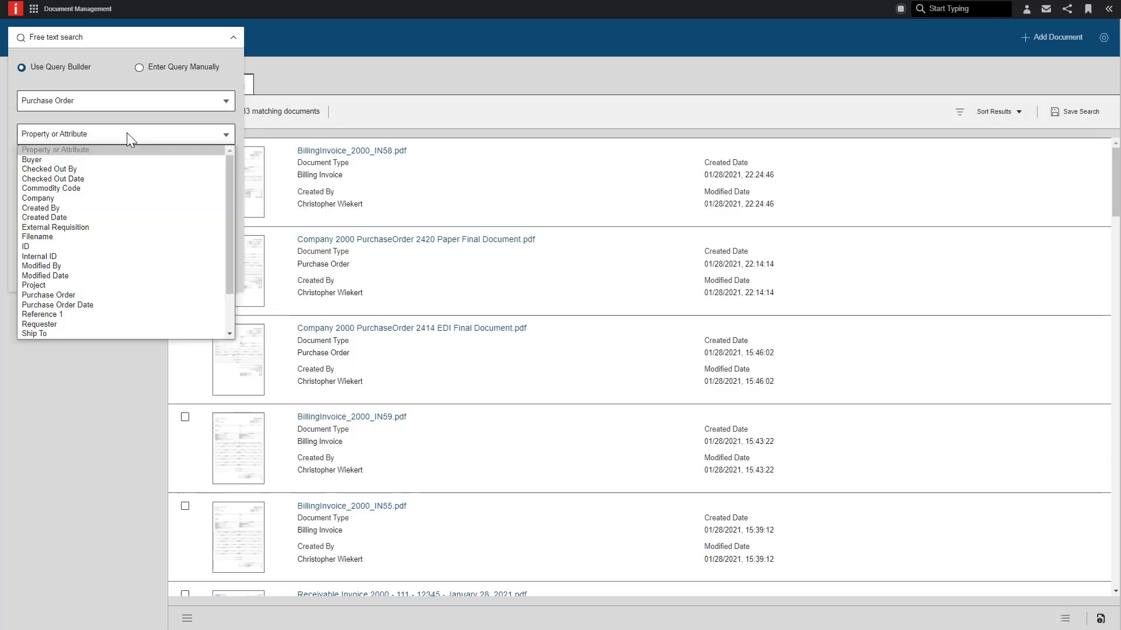
{"action": "left_click", "coordinate": [126, 295]}
{"action": "left_click", "coordinate": [108, 201]}
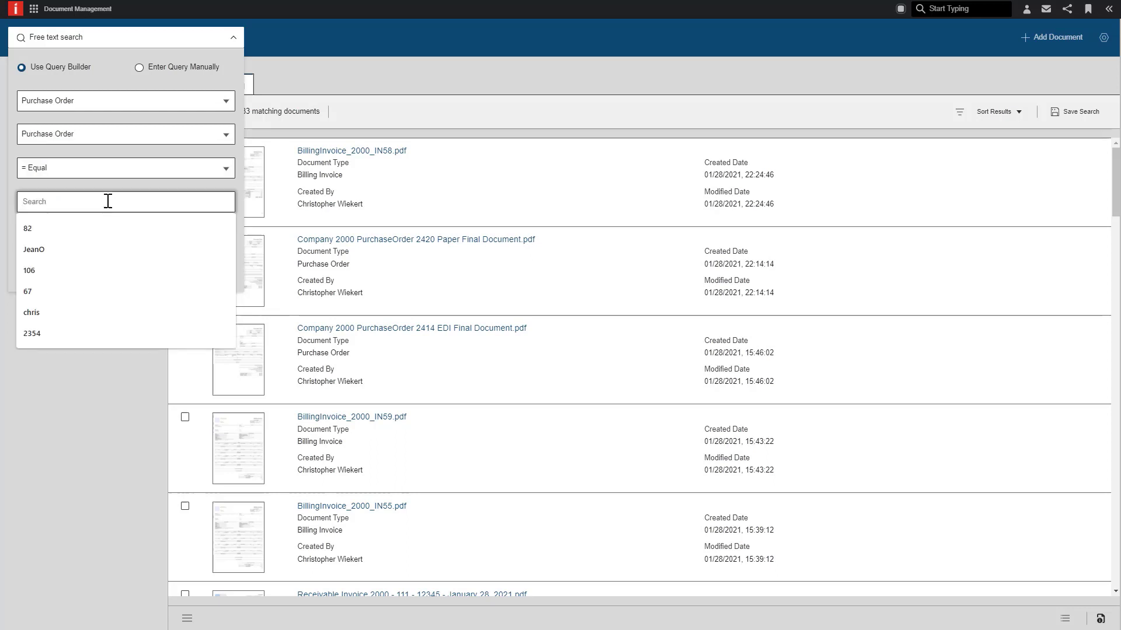
{"action": "type", "text": "2420"}
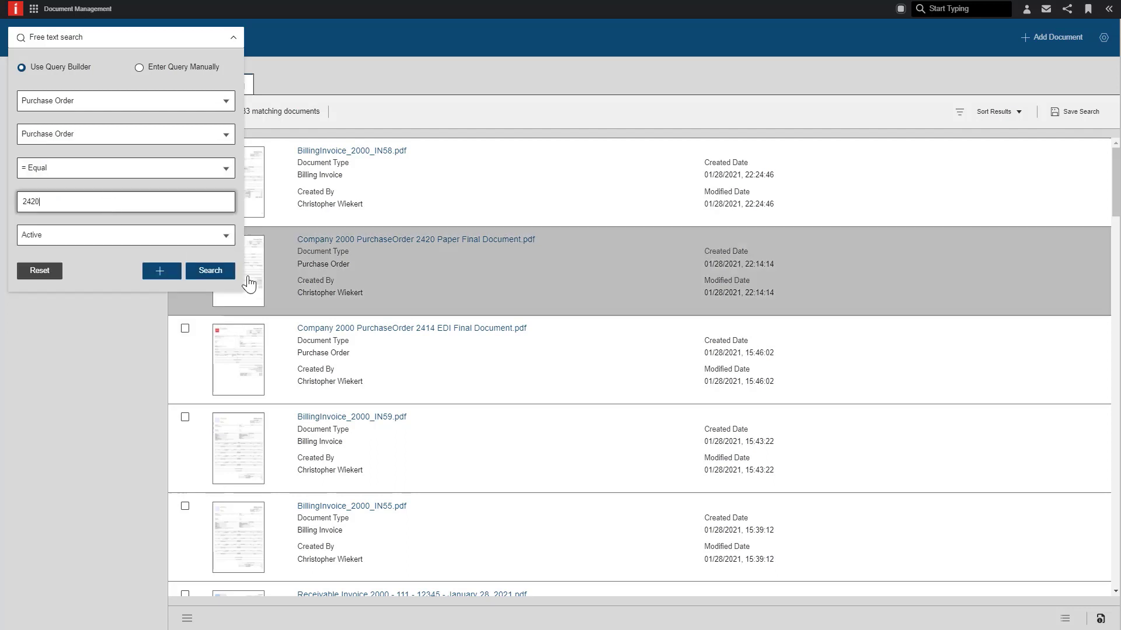
{"action": "left_click", "coordinate": [215, 270]}
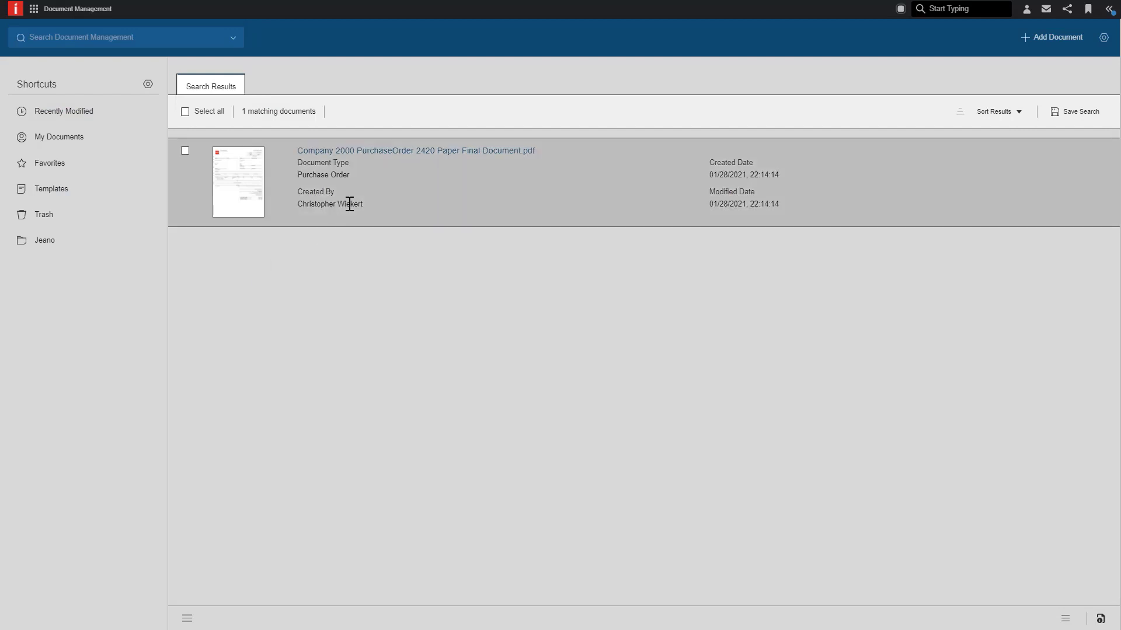
Step: Open the purchase order 2420 PDF, review it full size, then close the viewer
{"action": "left_click", "coordinate": [435, 153]}
{"action": "left_click", "coordinate": [380, 262]}
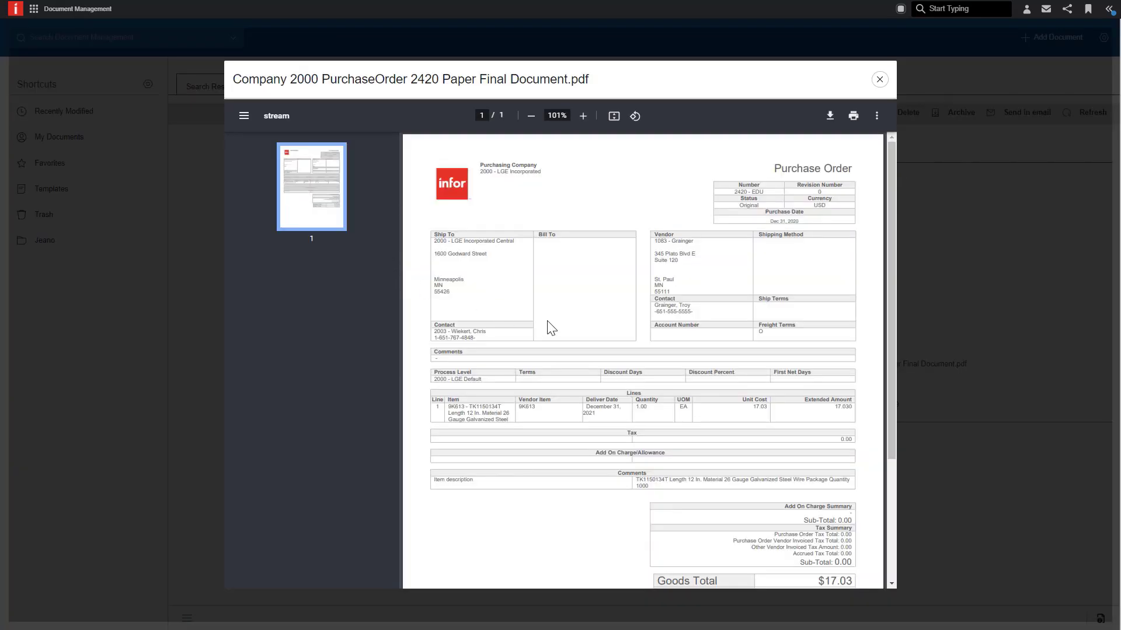
{"action": "left_click", "coordinate": [879, 79]}
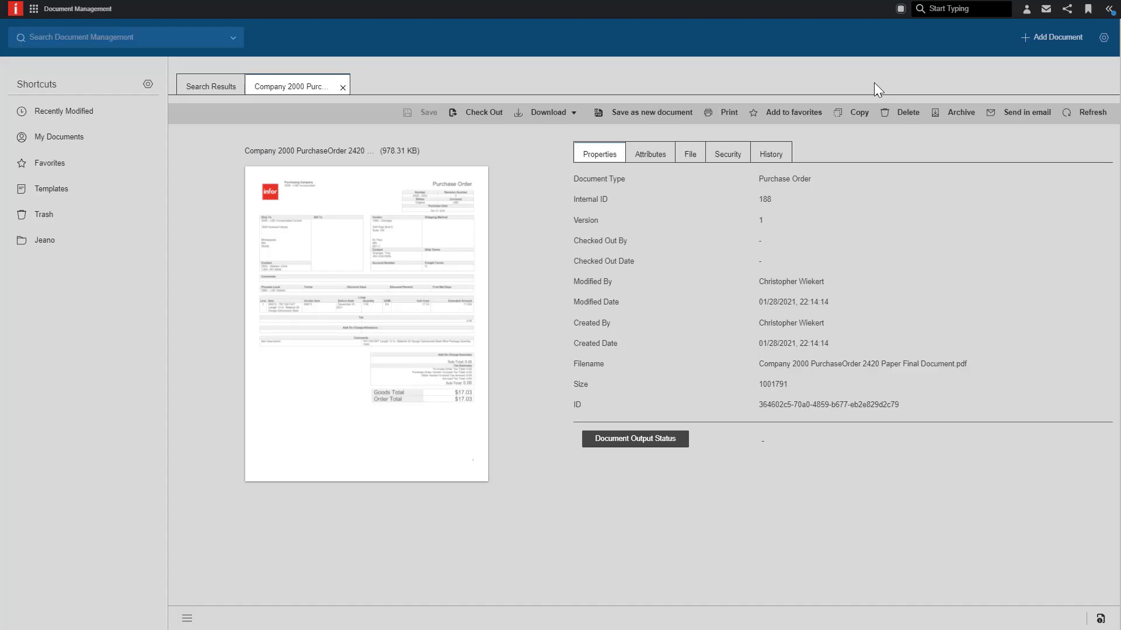
Step: Search Billing Invoice documents for Invoice Number 58 and view BillingInvoice_2000_IN58.pdf full size
{"action": "left_click", "coordinate": [232, 37]}
{"action": "left_click", "coordinate": [103, 110]}
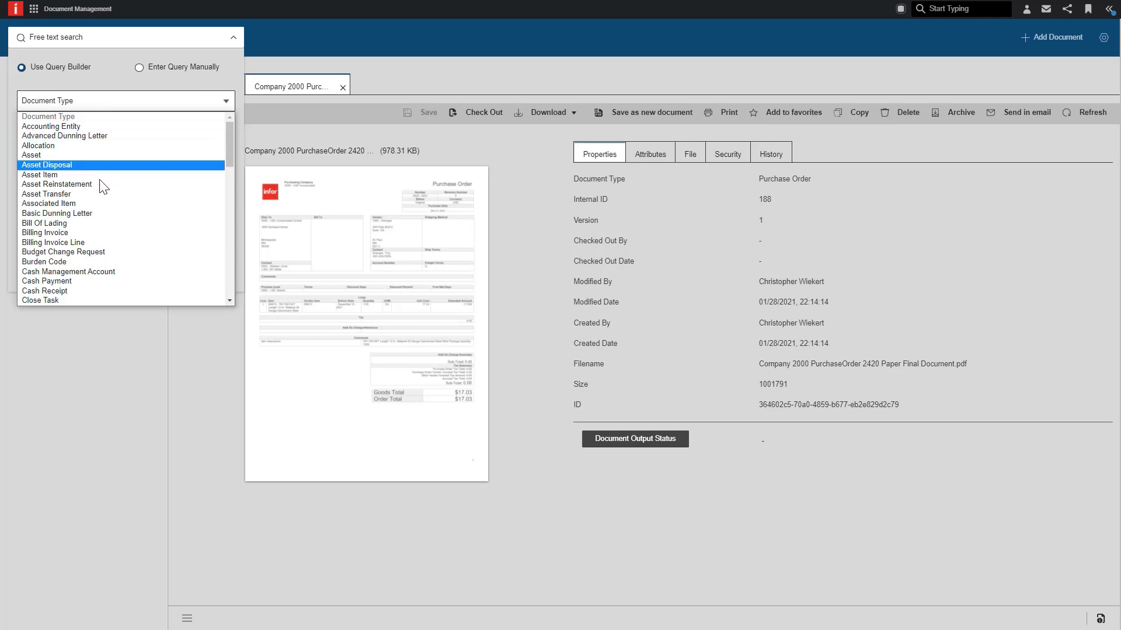
{"action": "left_click", "coordinate": [94, 231]}
{"action": "left_click", "coordinate": [95, 132]}
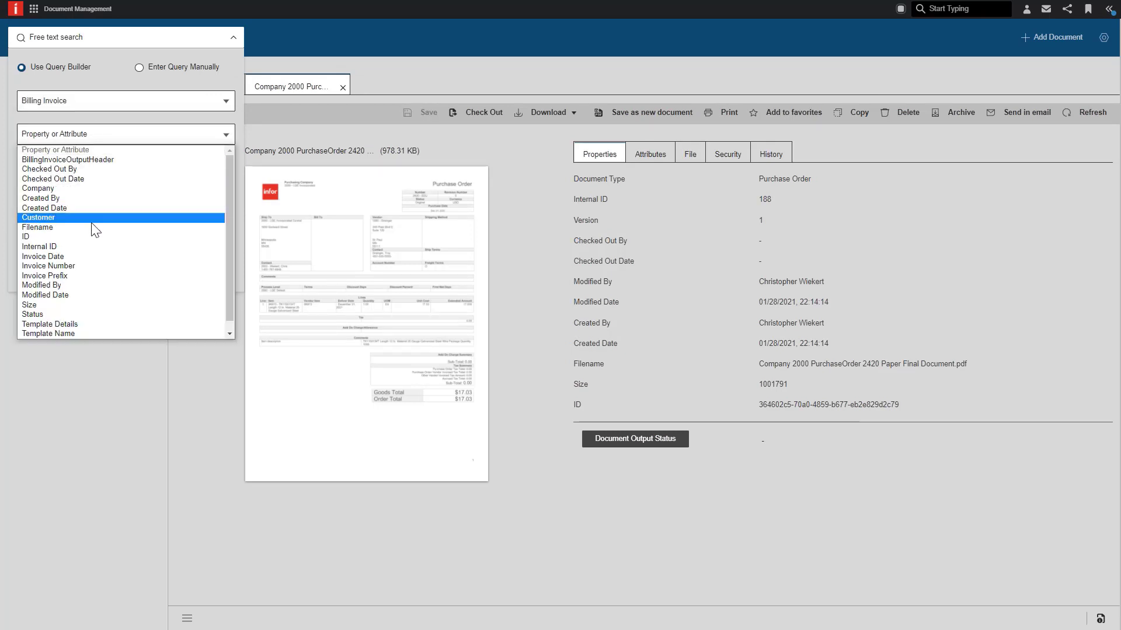
{"action": "left_click", "coordinate": [89, 258]}
{"action": "left_click", "coordinate": [88, 201]}
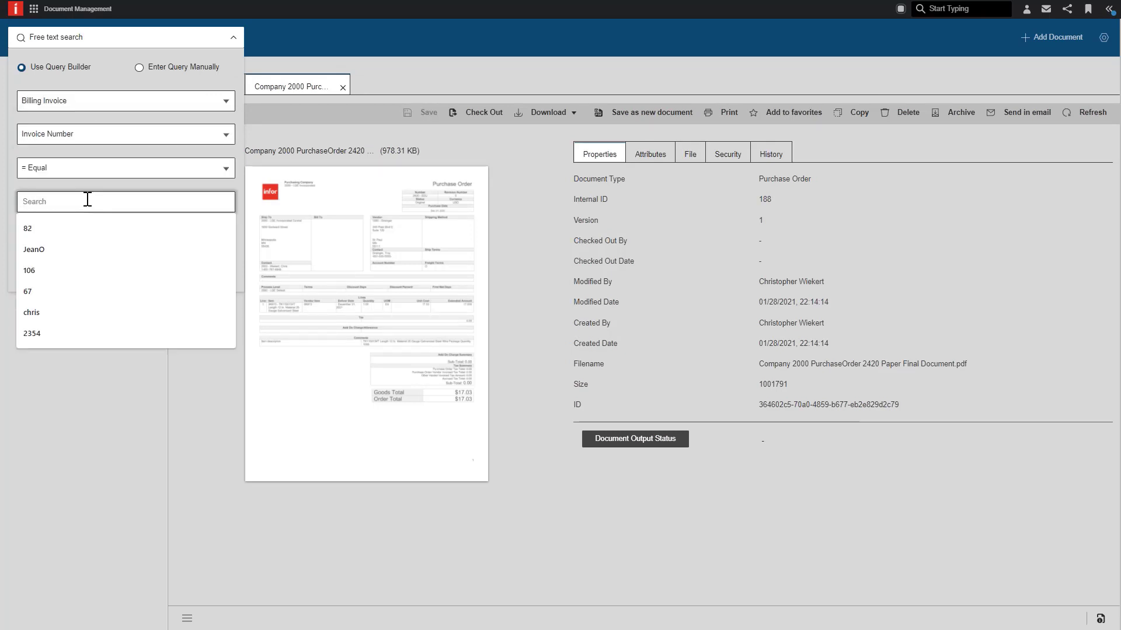
{"action": "type", "text": "58"}
{"action": "left_click", "coordinate": [201, 268]}
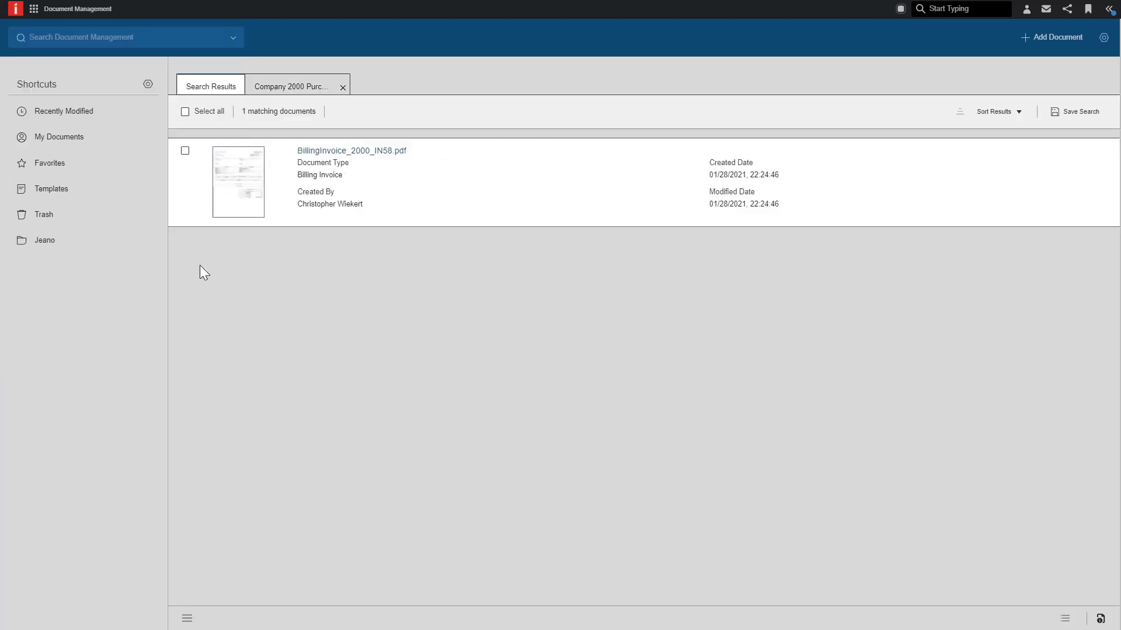
{"action": "left_click", "coordinate": [353, 153]}
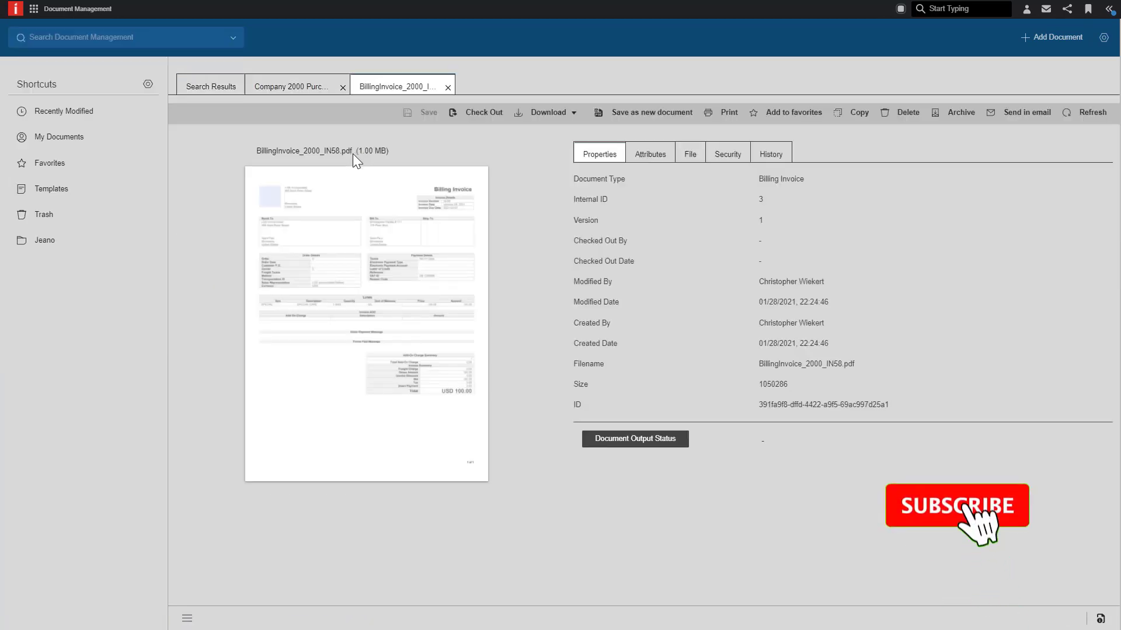
{"action": "left_click", "coordinate": [370, 209]}
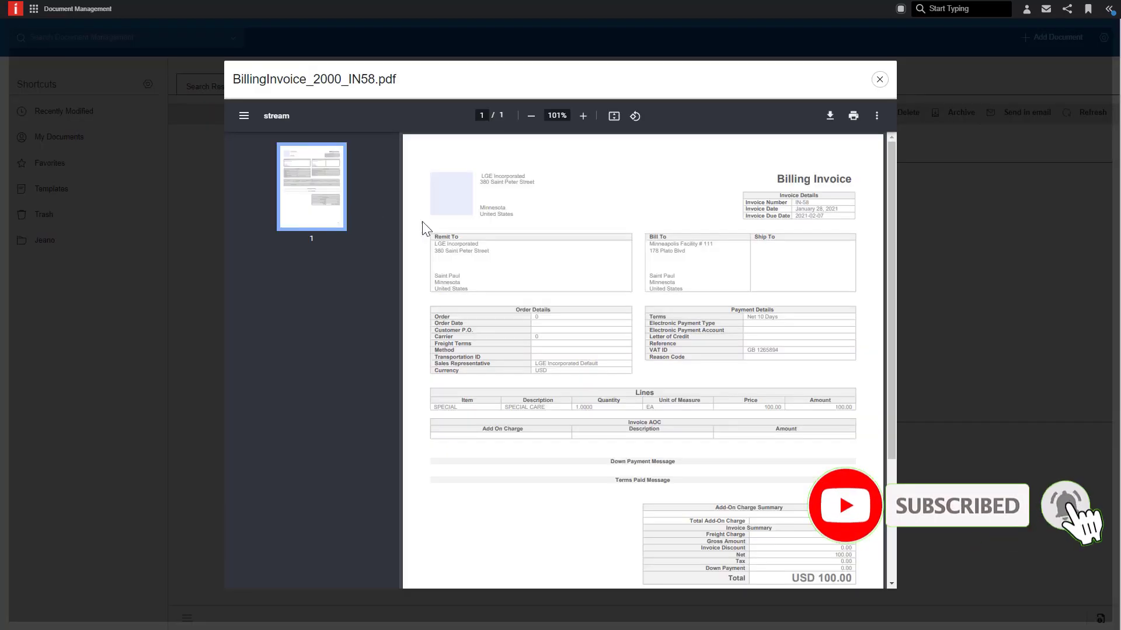